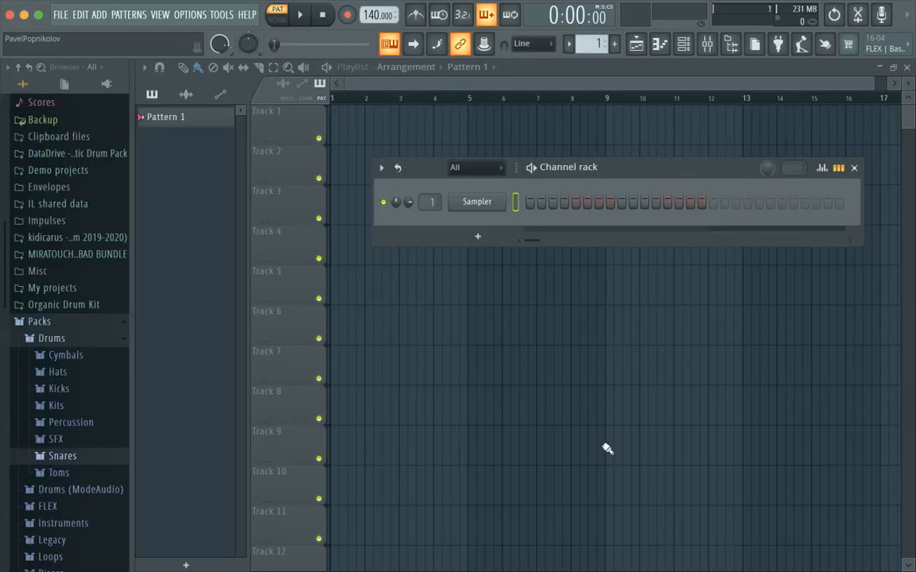
Step: Activate the Draw tool in the playlist and start a new empty project
click(182, 68)
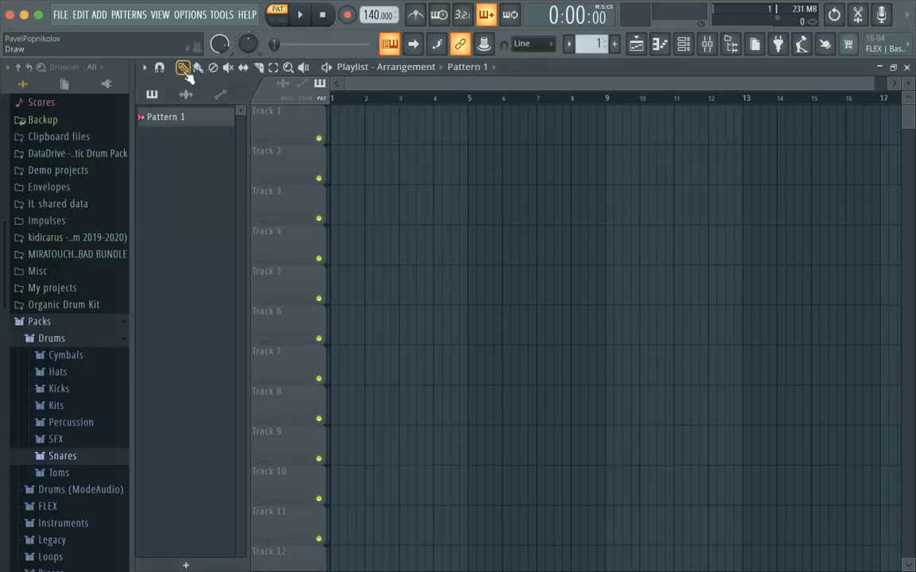
click(60, 14)
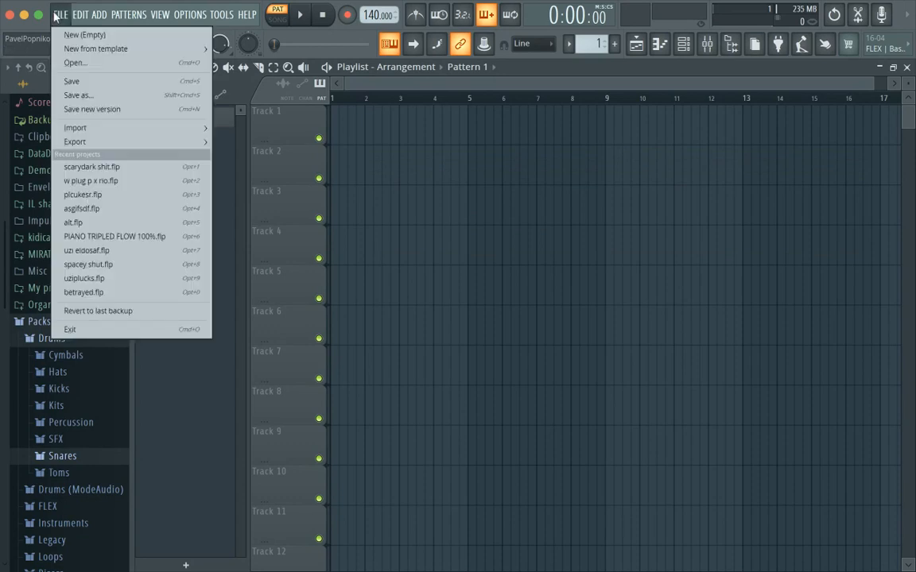
click(74, 35)
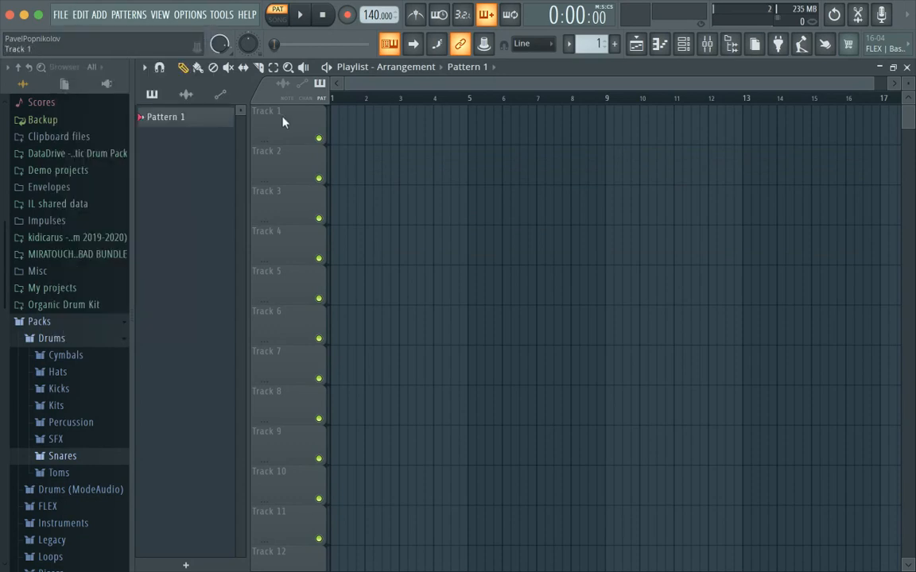
Step: Look through the subfolders of the Organic Drum Kit folder and collapse it again
click(76, 305)
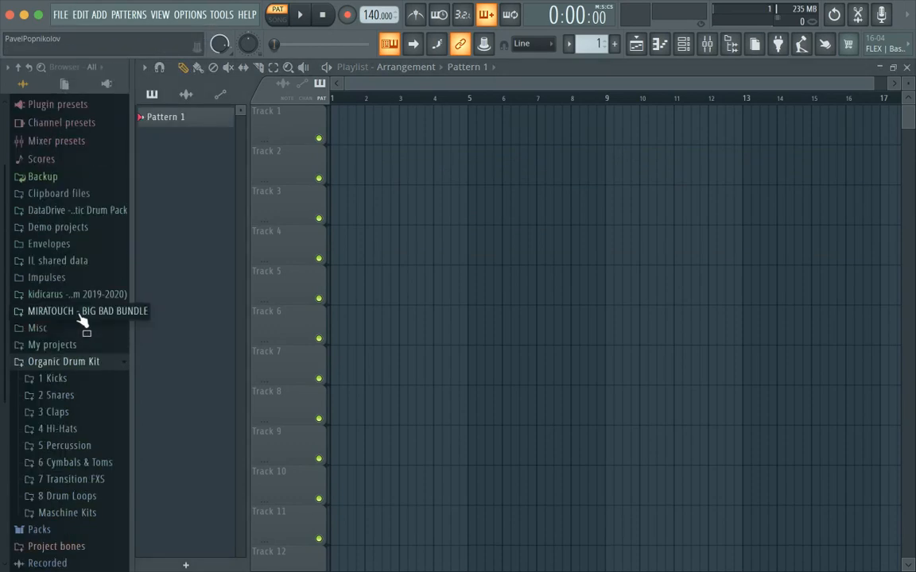
click(80, 363)
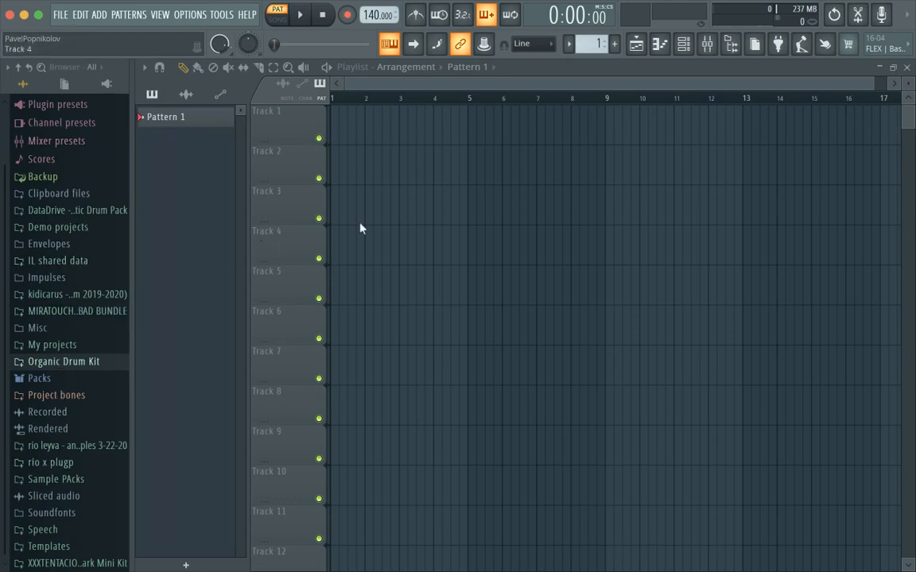
Step: Place a Pattern 1 clip at the start of Track 1 with the Draw tool and delete it
click(183, 68)
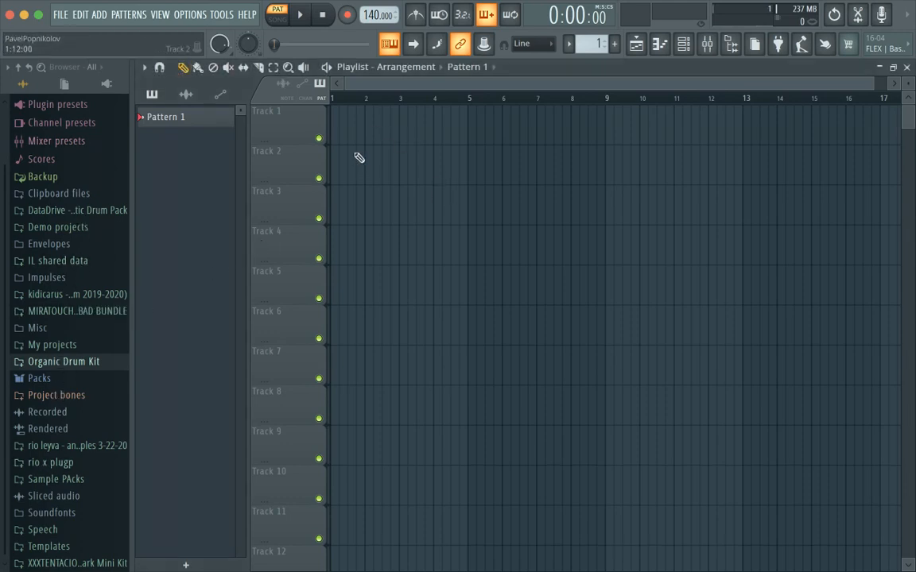
scroll(547, 237, down, 1)
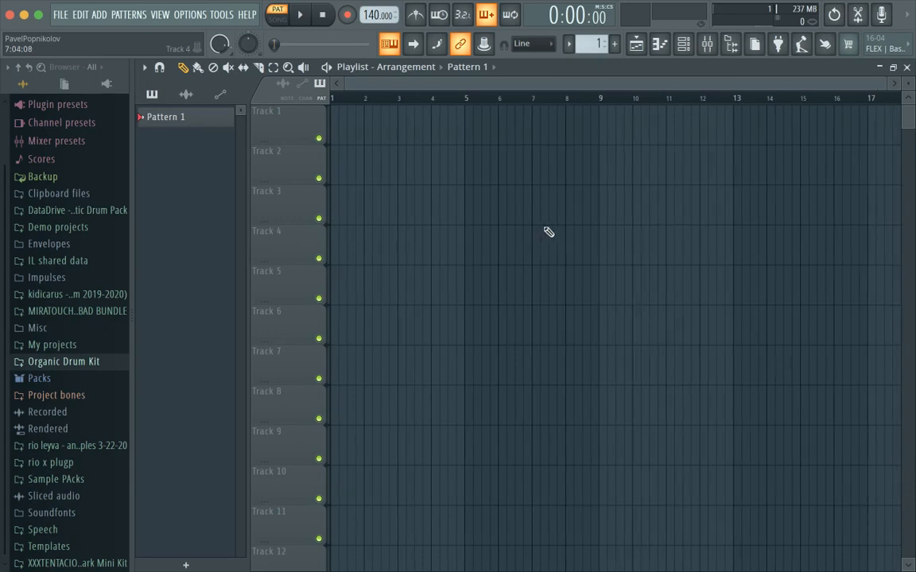
click(334, 123)
right_click(350, 129)
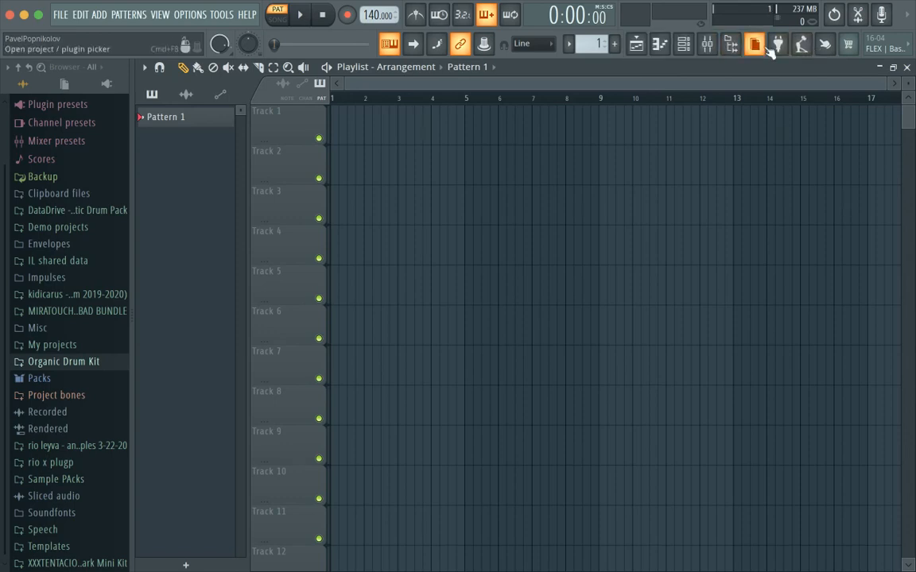
Step: Open the Sampler's piano roll, place a G5 note at the start of bar 1 and delete it
click(636, 45)
click(639, 48)
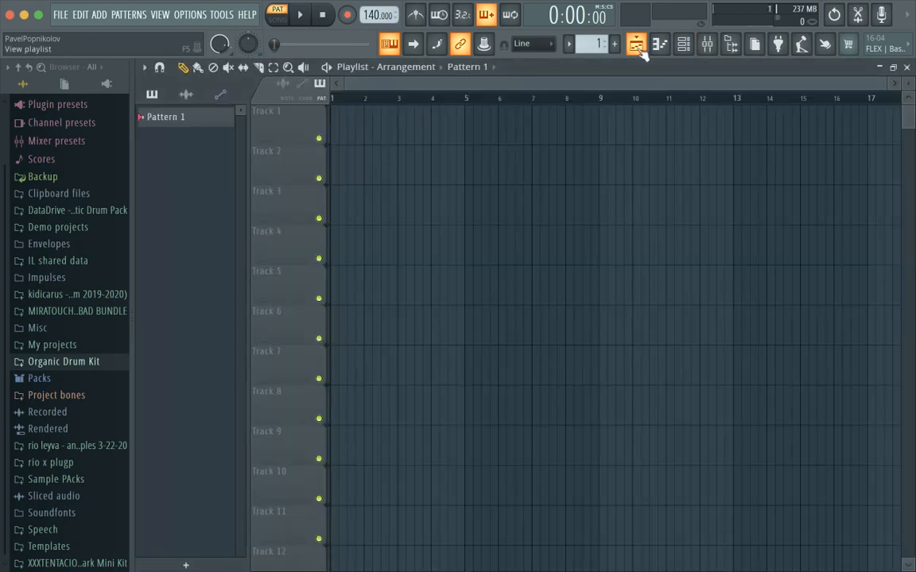
click(667, 48)
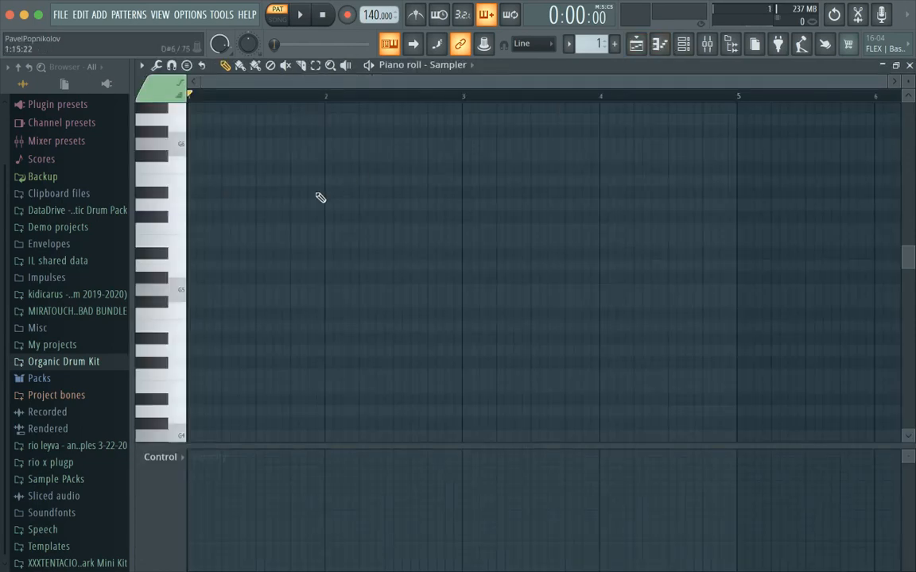
click(195, 289)
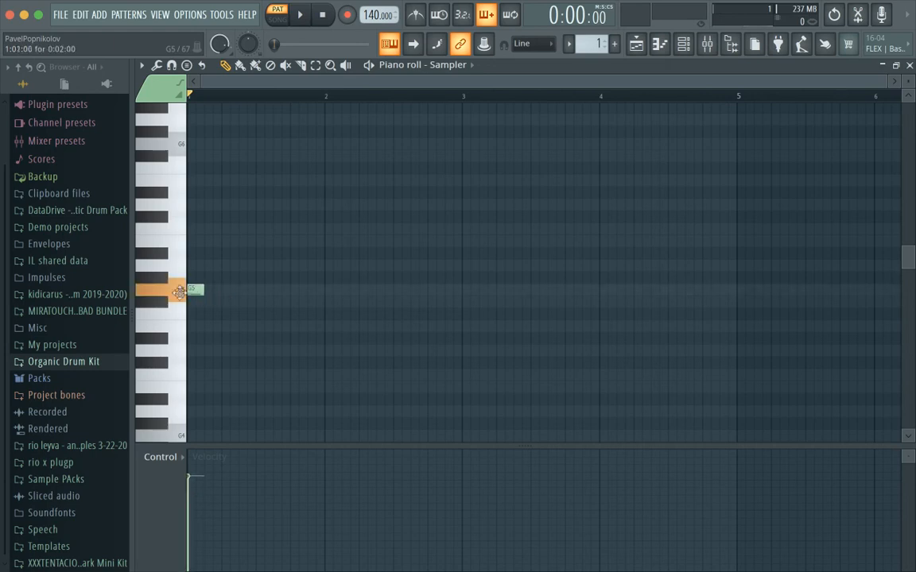
right_click(196, 290)
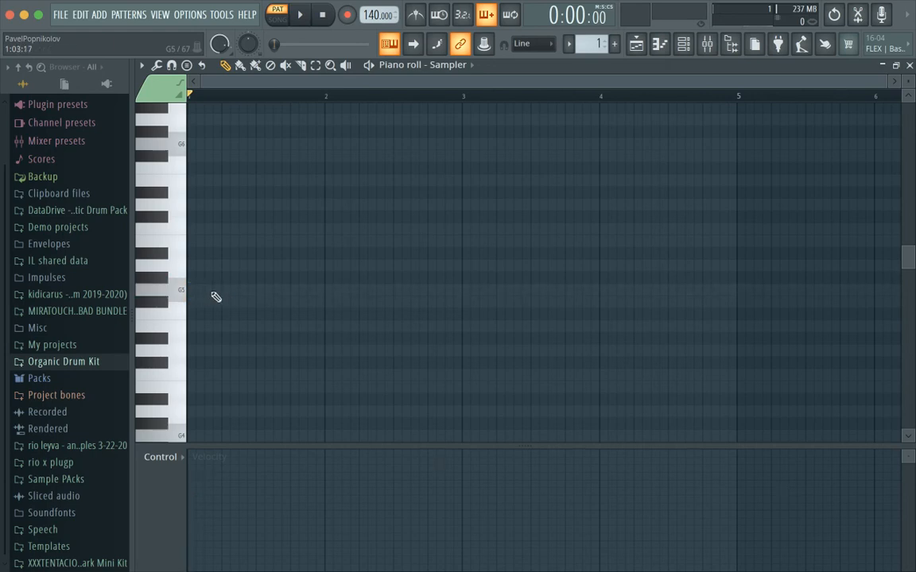
Step: Bring up the channel rack over the piano roll and move it slightly up
click(683, 44)
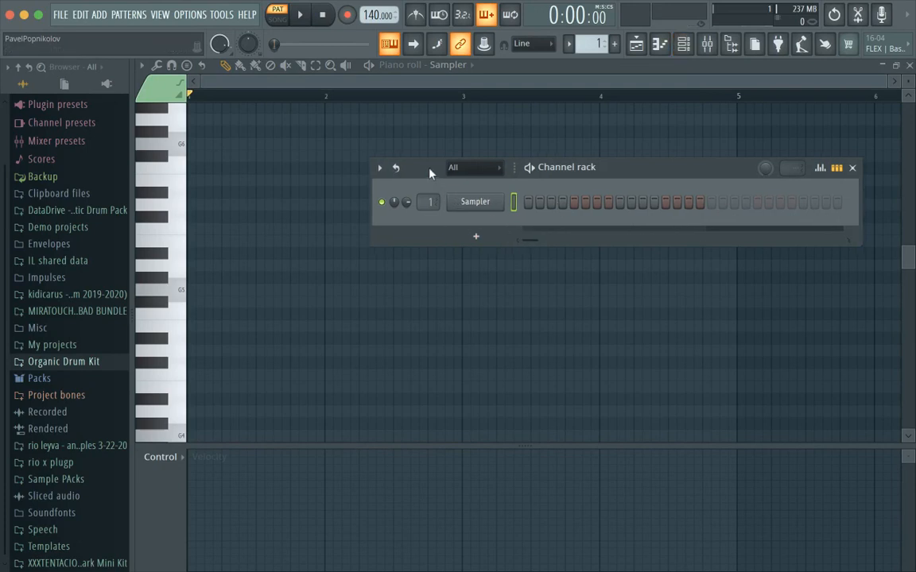
drag(430, 173, 403, 140)
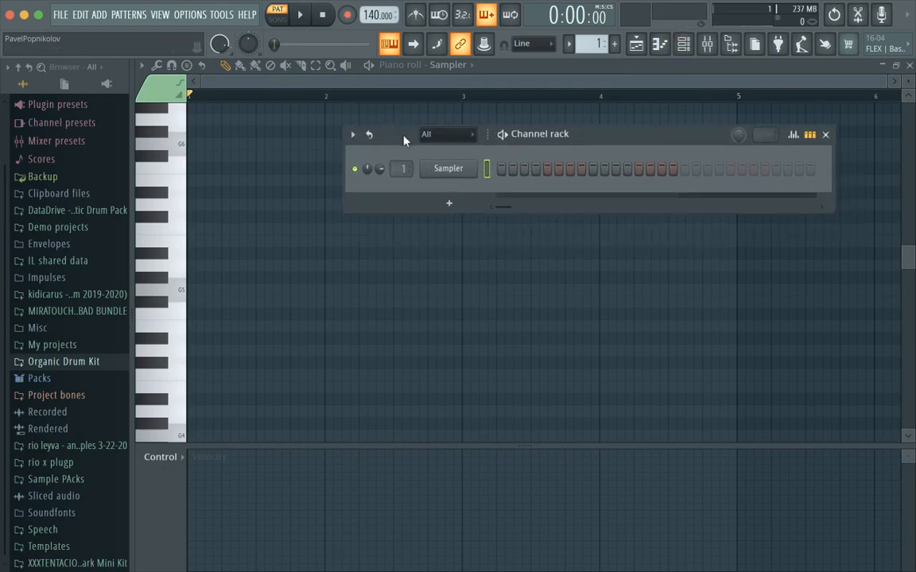
Step: Return to the playlist and place a Pattern 1 clip at bar 1 of Track 1
key(F5)
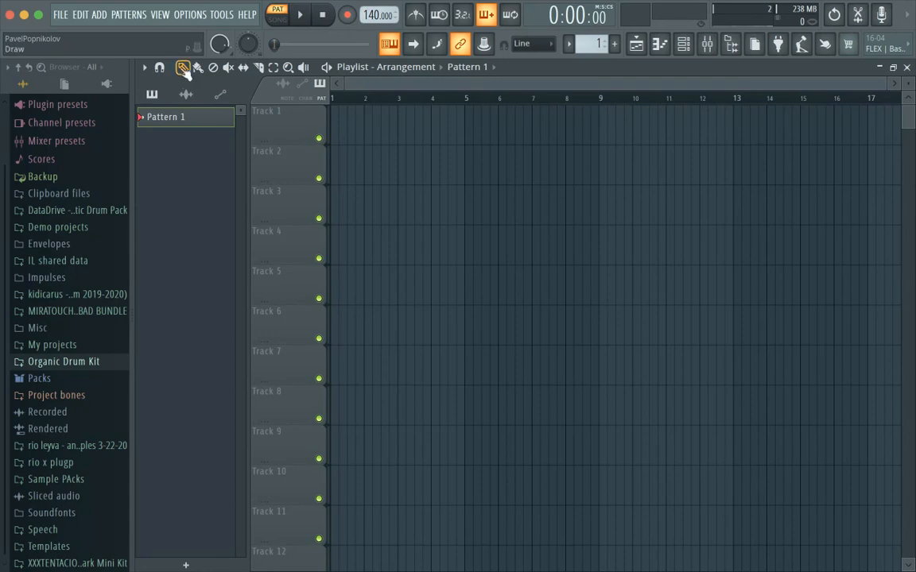
click(334, 133)
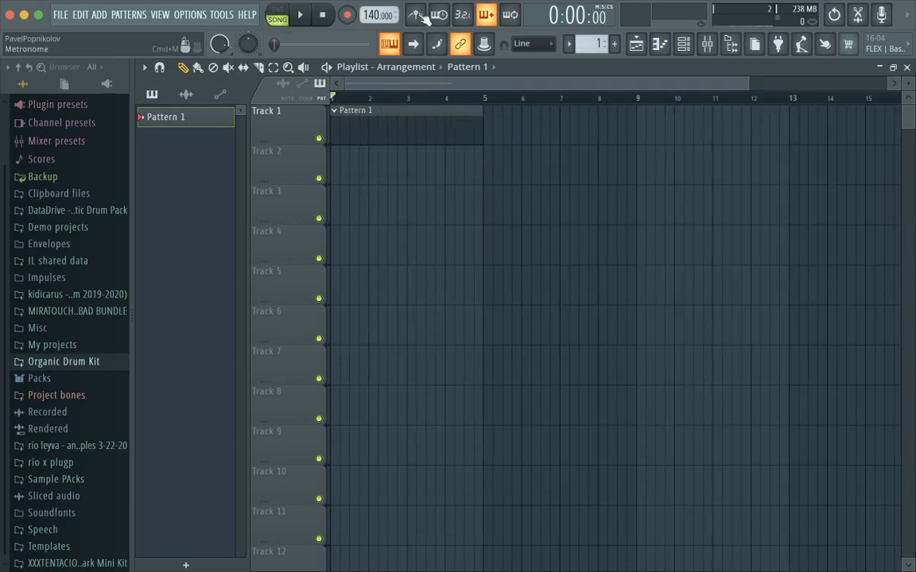
Step: Turn on the metronome and play the song briefly to hear its beat, stopping playback again
click(421, 15)
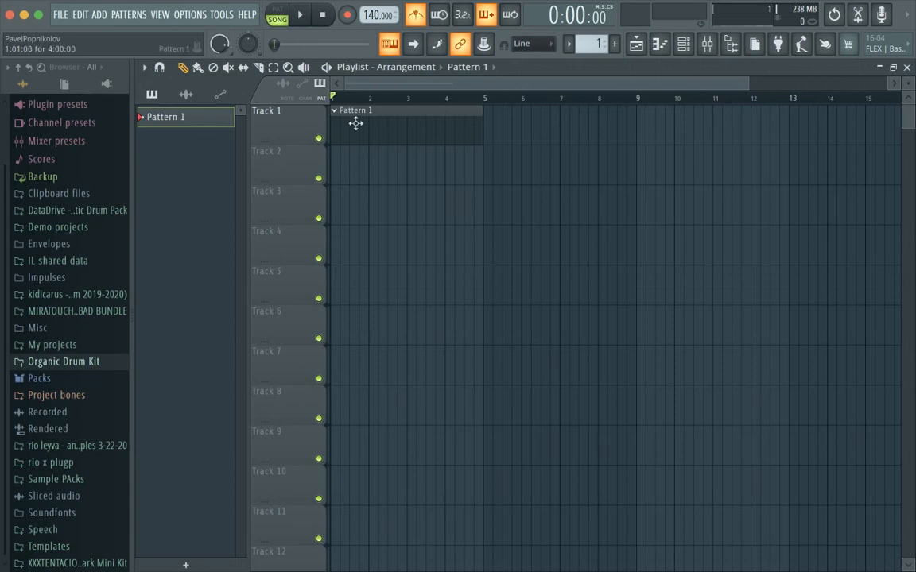
key(space)
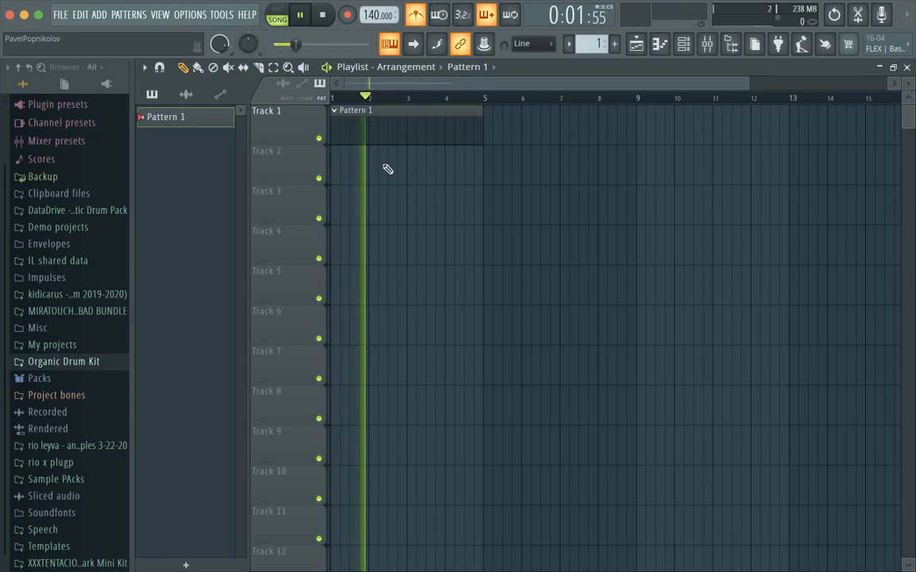
key(space)
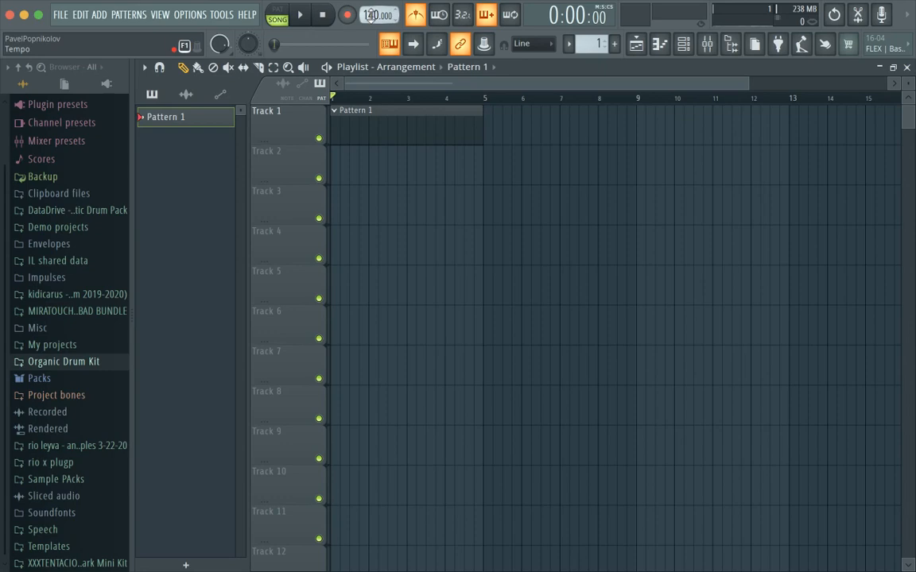
Step: Lower the tempo to 130 BPM, raise it to 160 BPM and play the song to hear that speed
drag(370, 14, 363, 44)
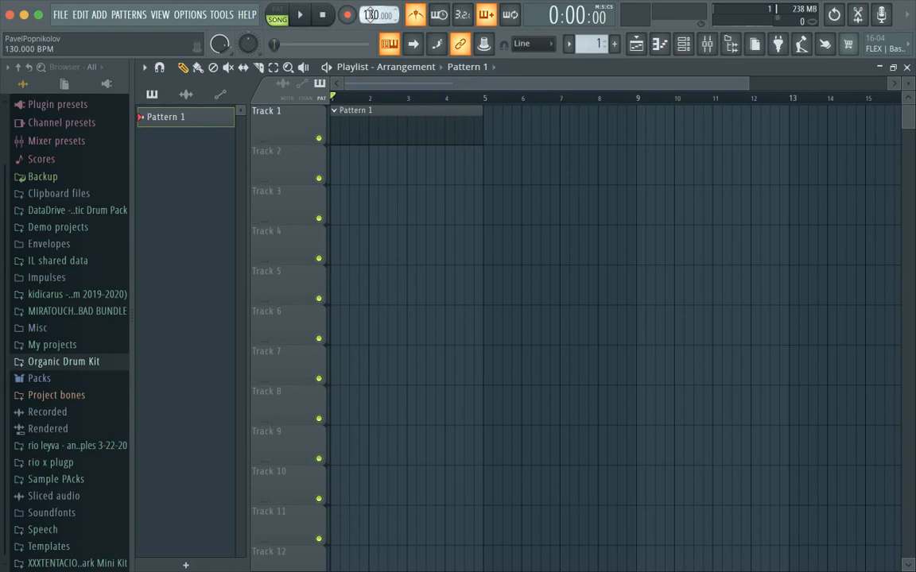
drag(369, 14, 356, 477)
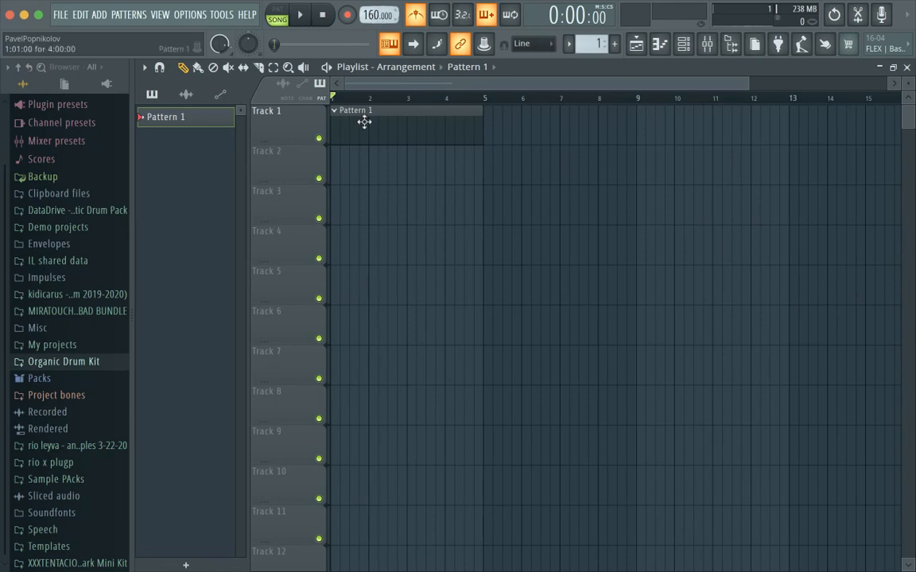
key(space)
key(space)
Step: Set the tempo to 120 BPM, listen to the metronome at that speed and switch it off
drag(370, 14, 368, 128)
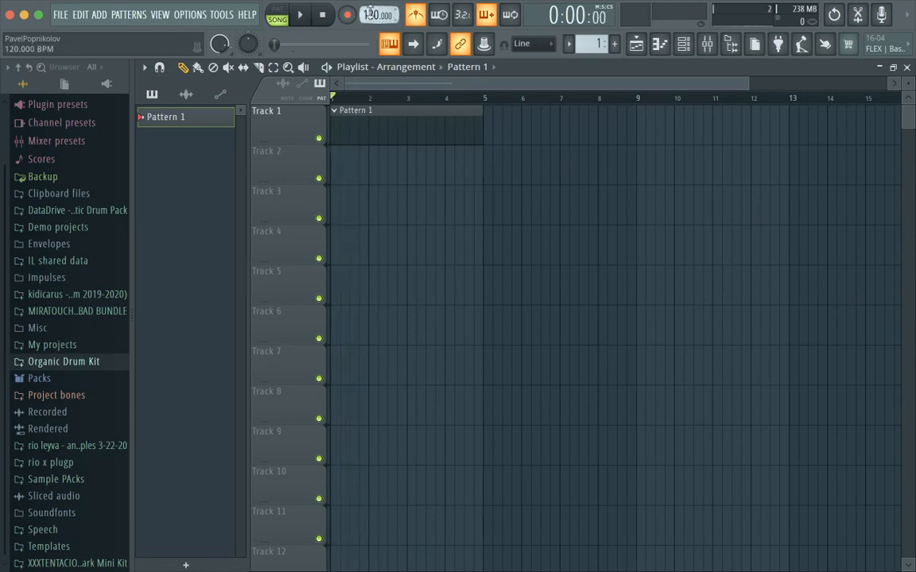
key(space)
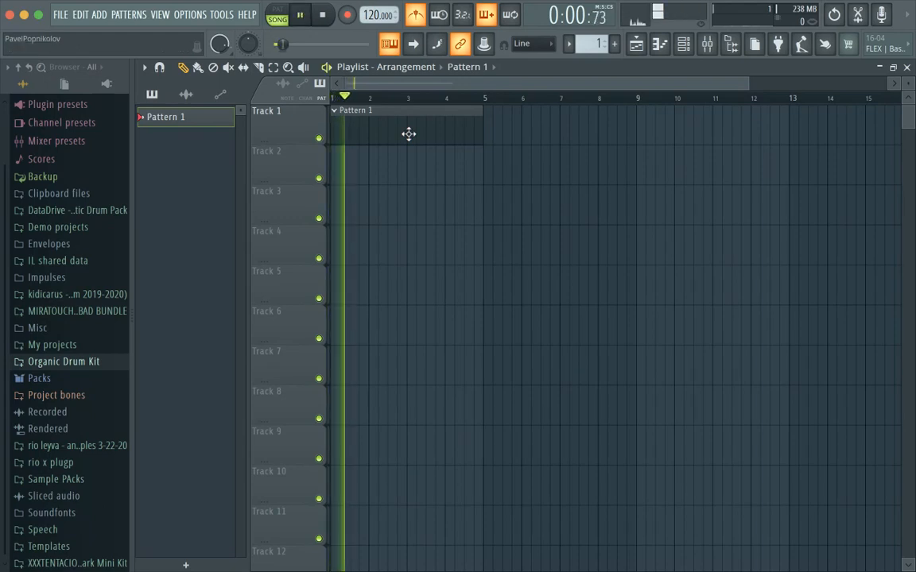
key(space)
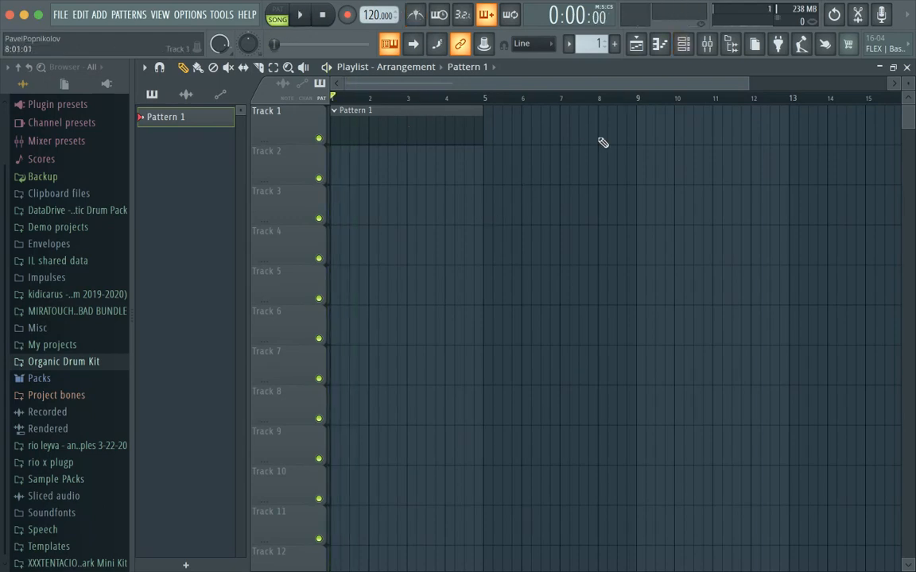
Step: Show the channel rack over the playlist and move it down so it sits below Track 1
click(685, 43)
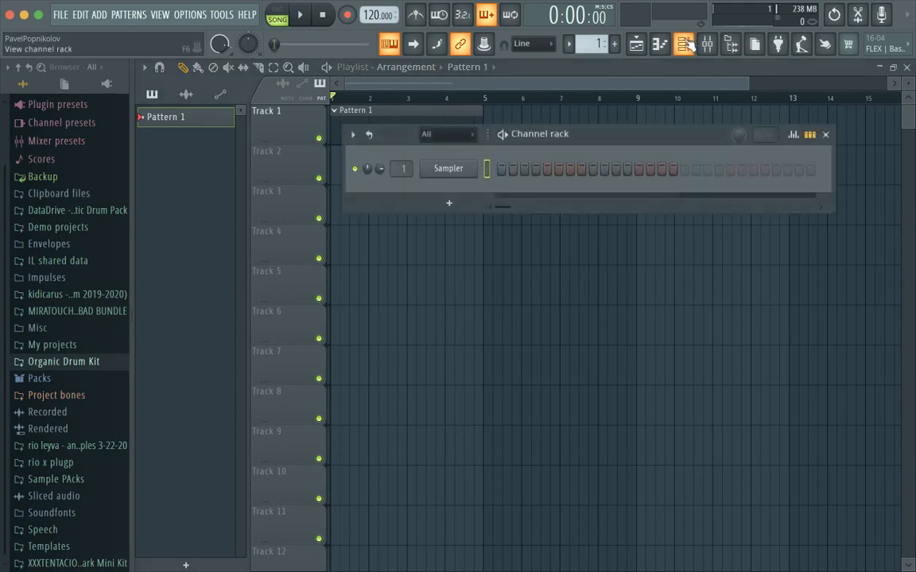
drag(404, 143, 391, 181)
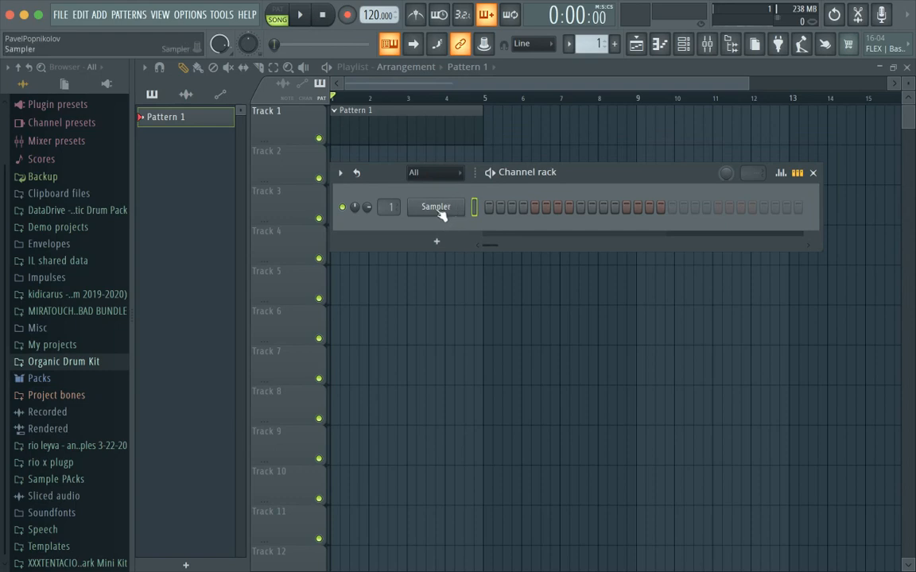
Step: Expand the Kicks folder inside the Drums category of Packs in the browser
click(40, 379)
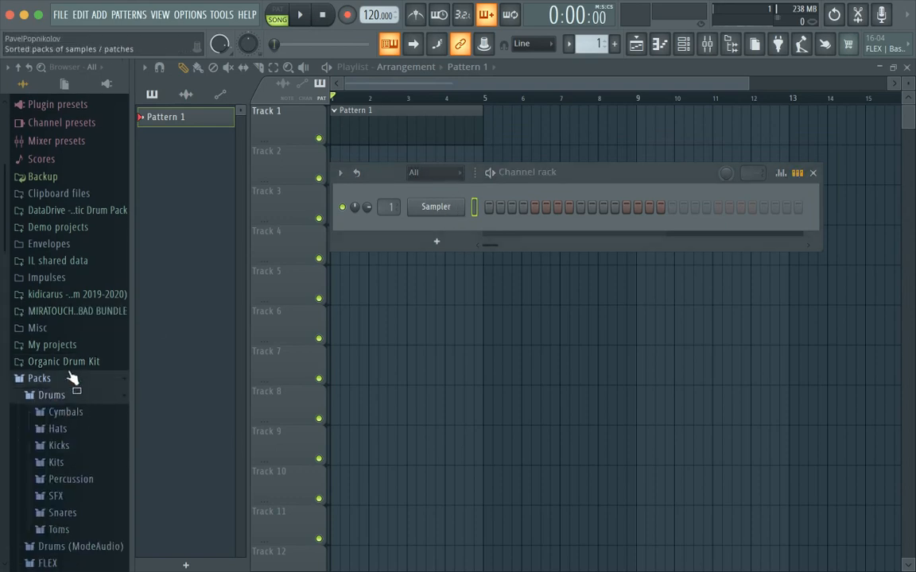
click(54, 318)
click(49, 304)
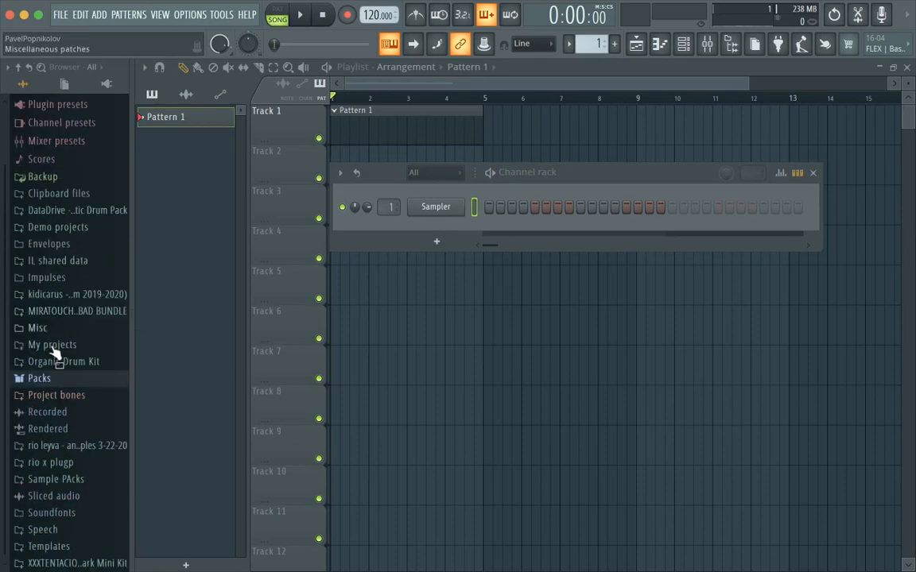
click(37, 379)
scroll(38, 381, down, 3)
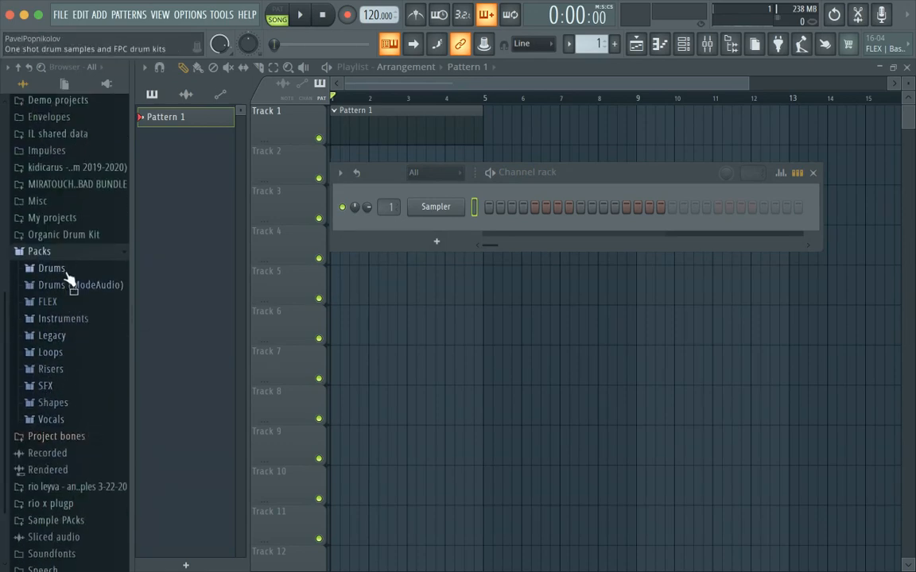
scroll(85, 379, down, 1)
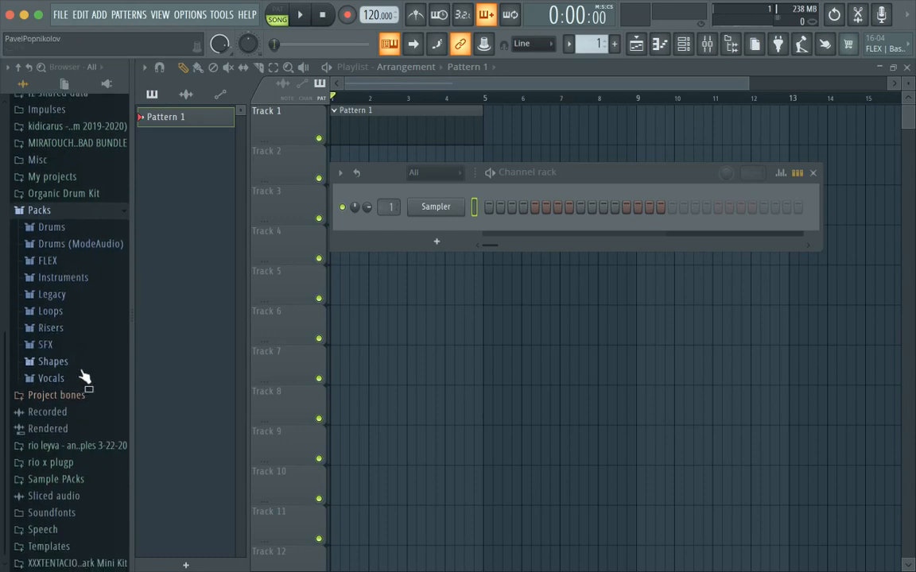
click(77, 229)
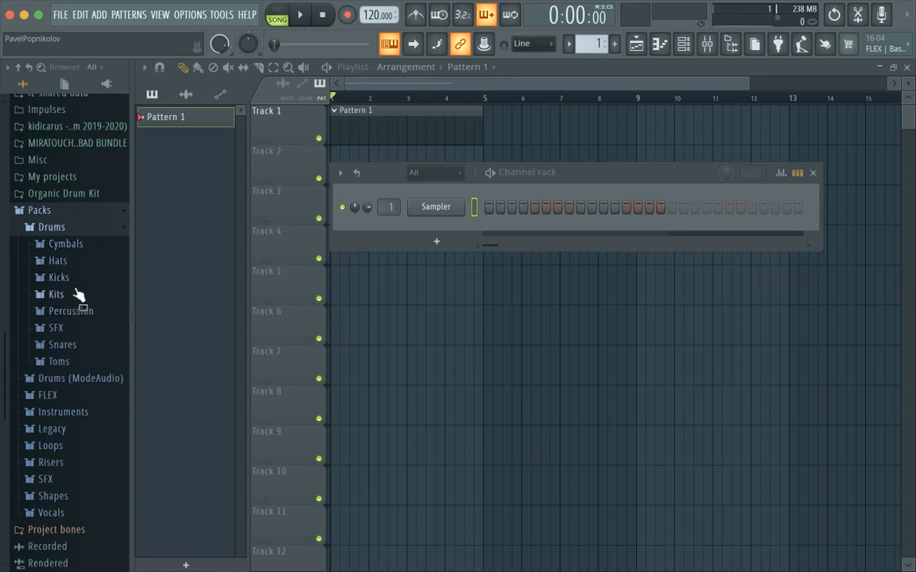
click(66, 278)
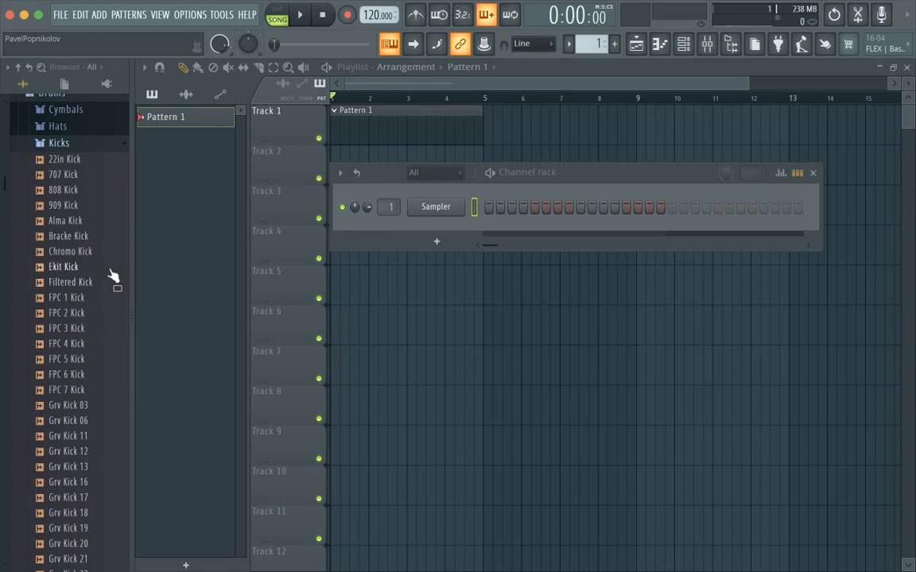
Step: Audition the groove kick samples in the Kicks folder, from Grv Kick 27 back to Grv Kick 20
scroll(91, 274, down, 5)
scroll(119, 216, down, 7)
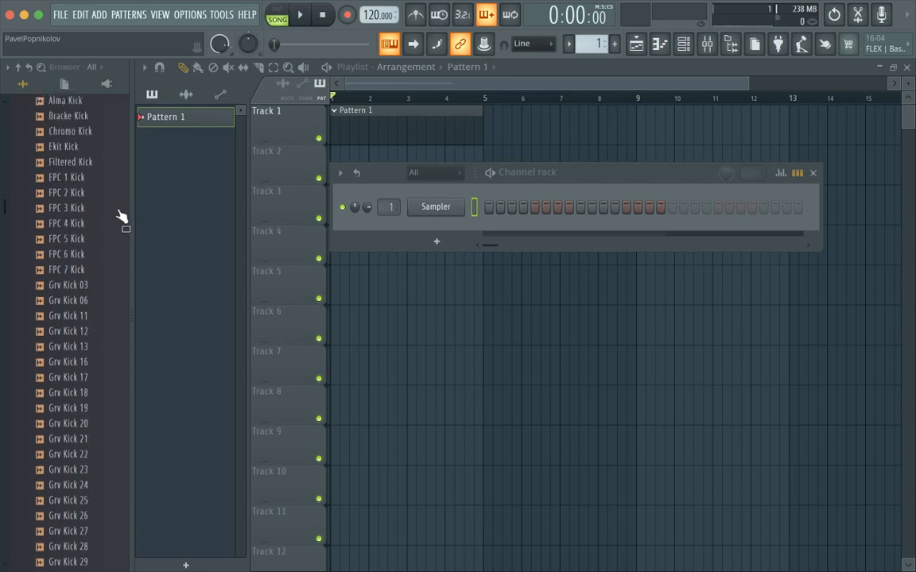
click(76, 268)
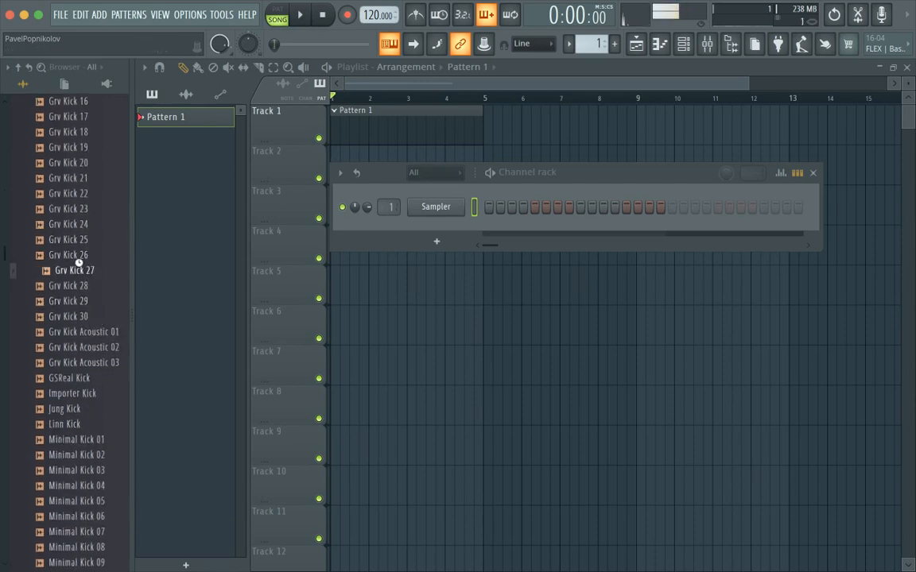
click(76, 256)
click(71, 224)
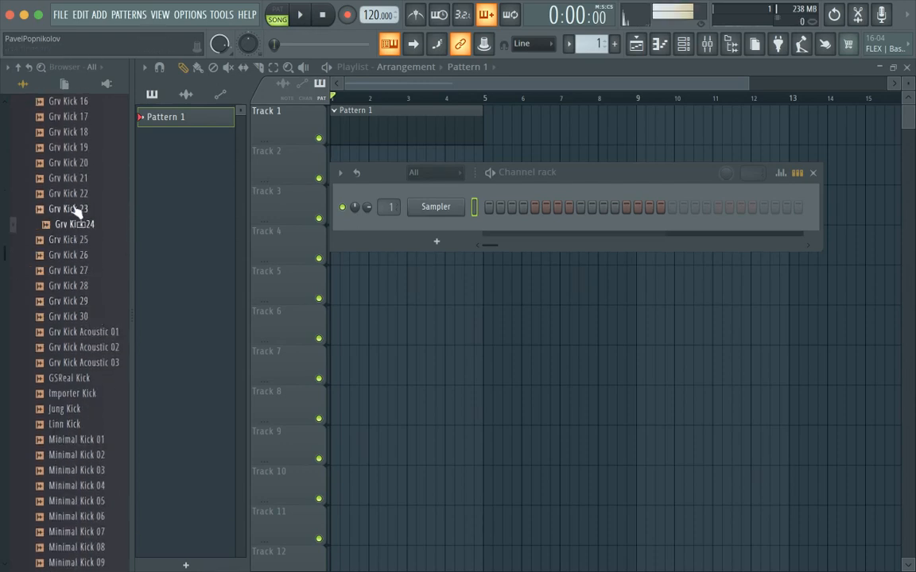
click(70, 193)
click(71, 178)
click(71, 162)
Step: Audition the lower-numbered groove kicks and load Grv Kick 16 onto the Sampler channel in the channel rack
scroll(74, 193, up, 3)
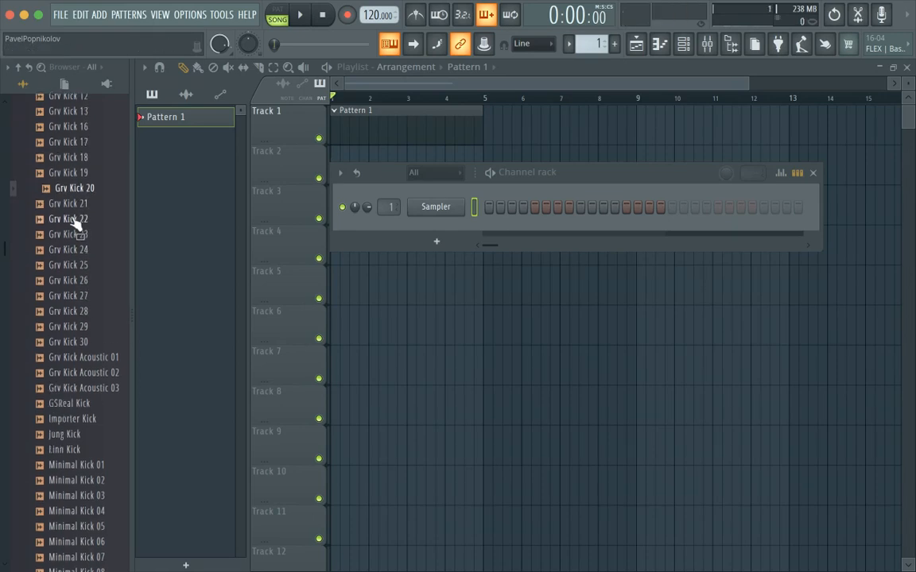
click(73, 249)
click(72, 234)
click(70, 218)
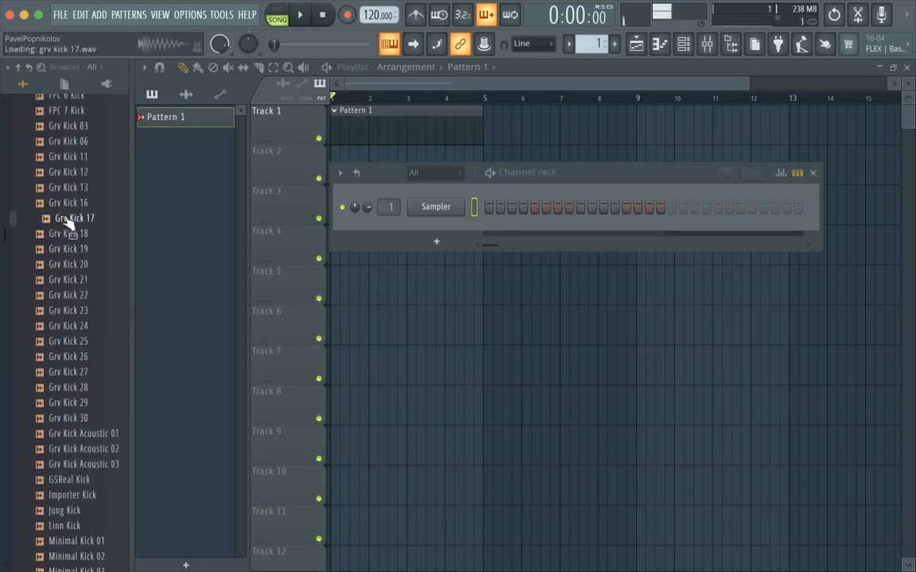
click(71, 203)
drag(71, 204, 437, 208)
Step: Expand the Hats folder in the Drums category of the browser, starting from its first samples
scroll(82, 313, up, 2)
scroll(83, 310, up, 8)
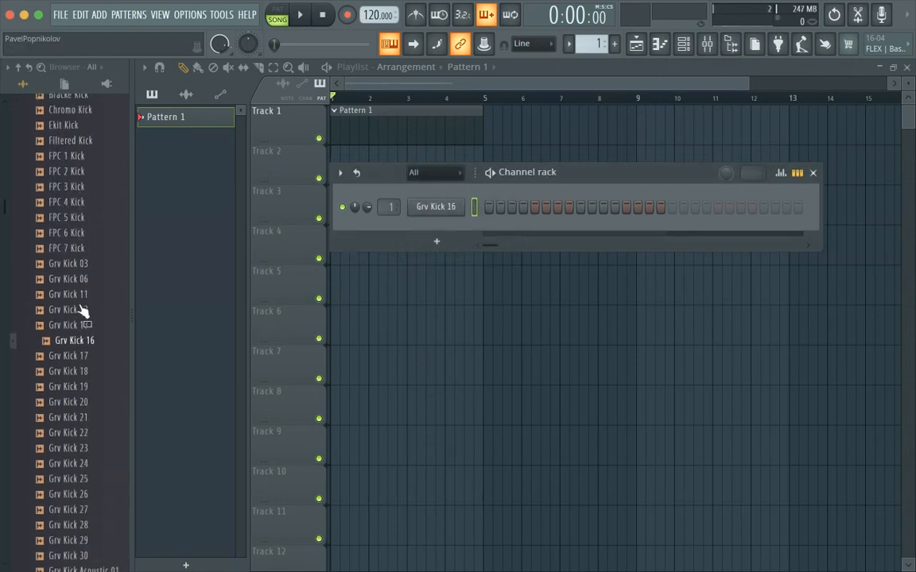
click(58, 227)
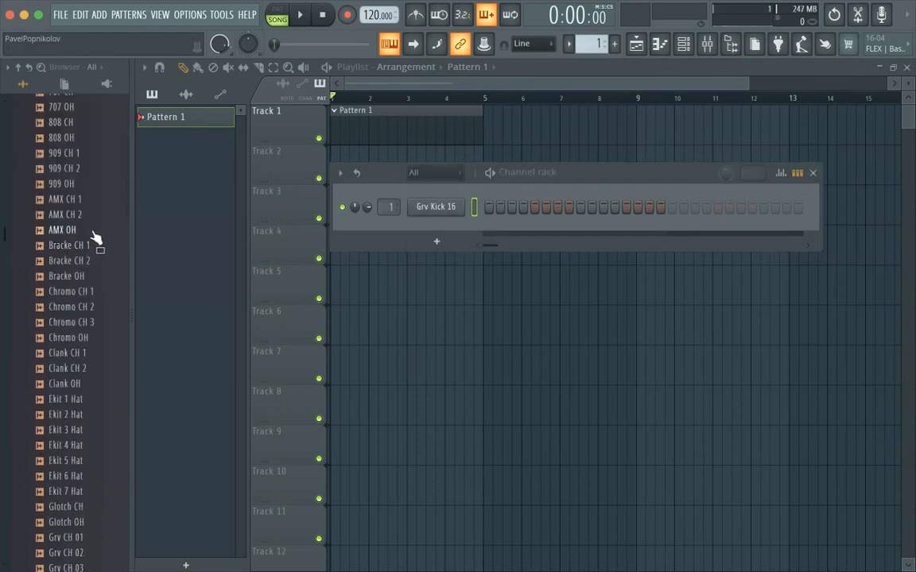
scroll(93, 237, up, 1)
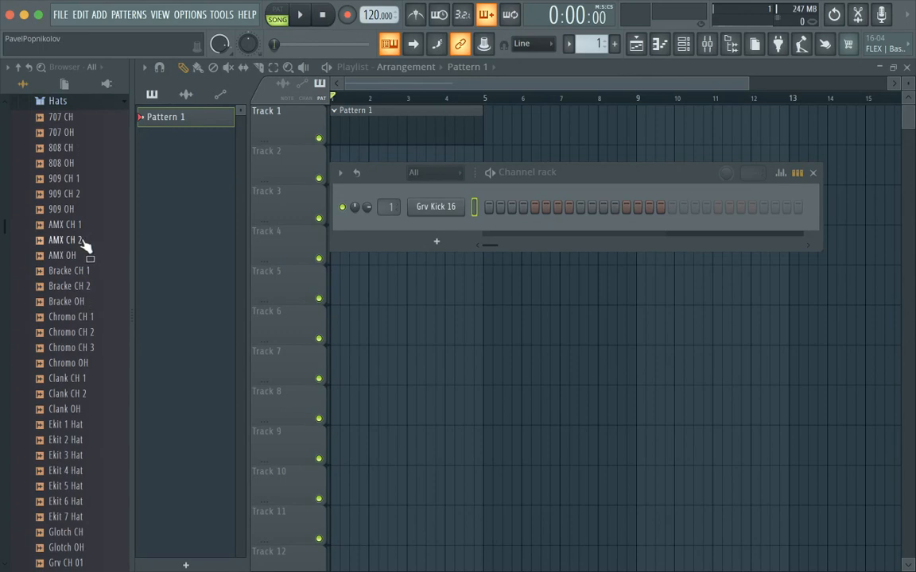
Step: Audition the AMX and Bracke hats and add Bracke CH 2 as a new channel below Grv Kick 16
click(82, 241)
click(78, 227)
click(80, 236)
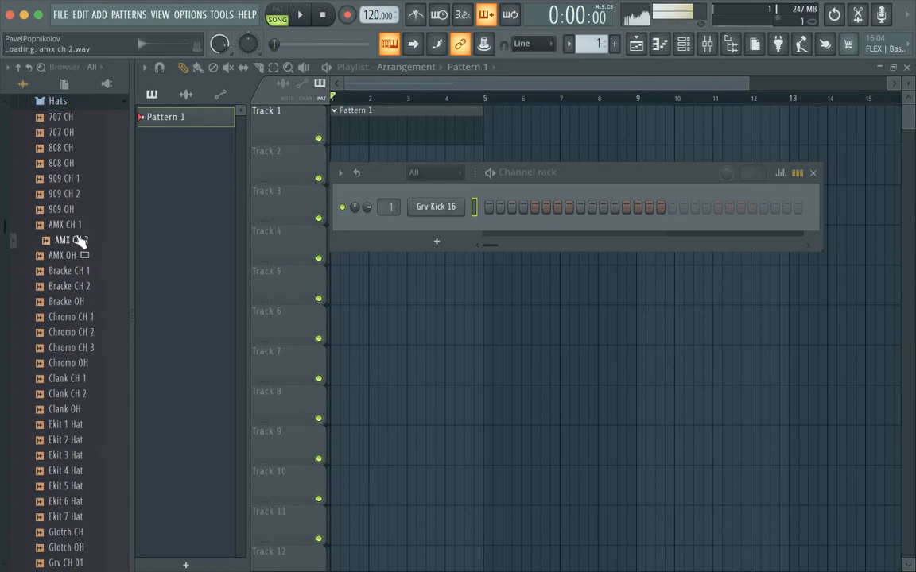
click(78, 228)
click(77, 259)
click(77, 272)
click(80, 287)
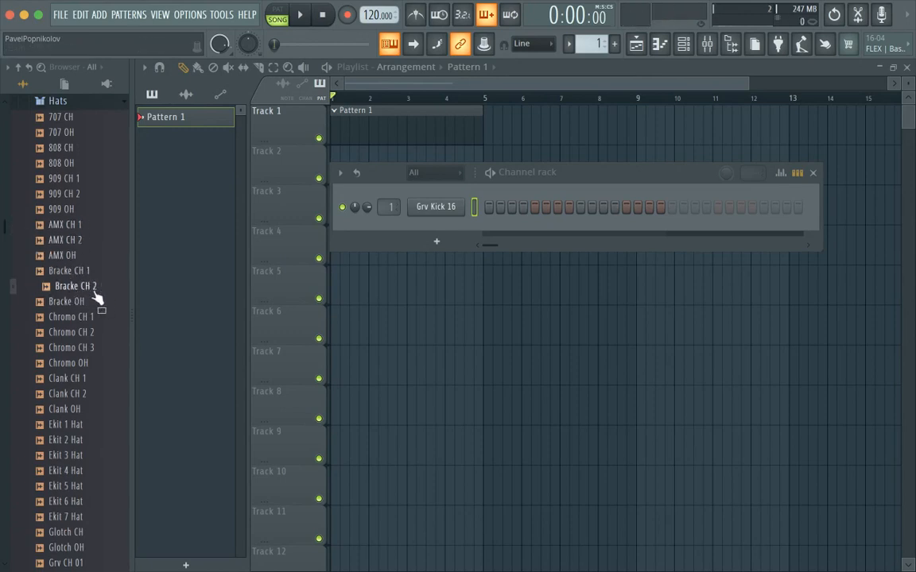
drag(89, 294, 433, 232)
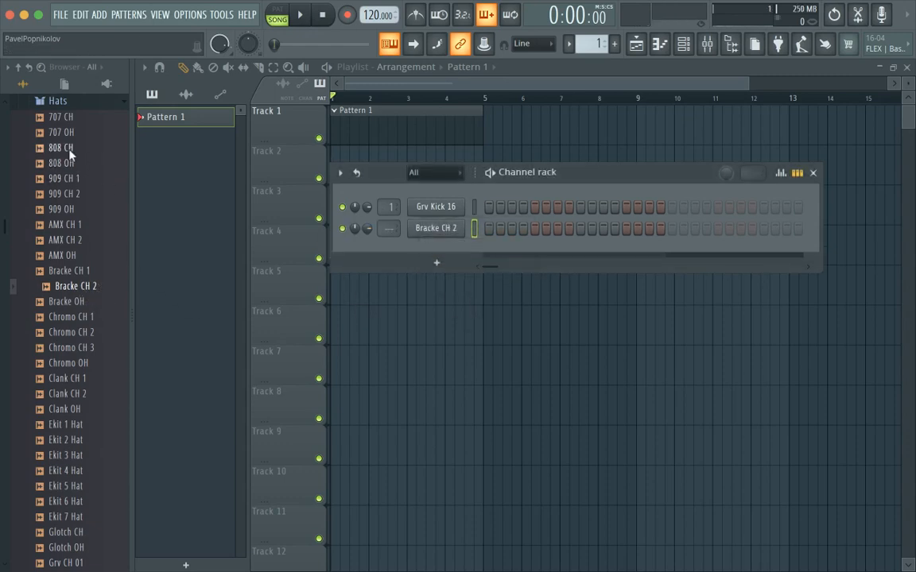
Step: Audition the 909 hats and add 909 OH as a new channel below Bracke CH 2
click(72, 210)
click(69, 198)
click(70, 211)
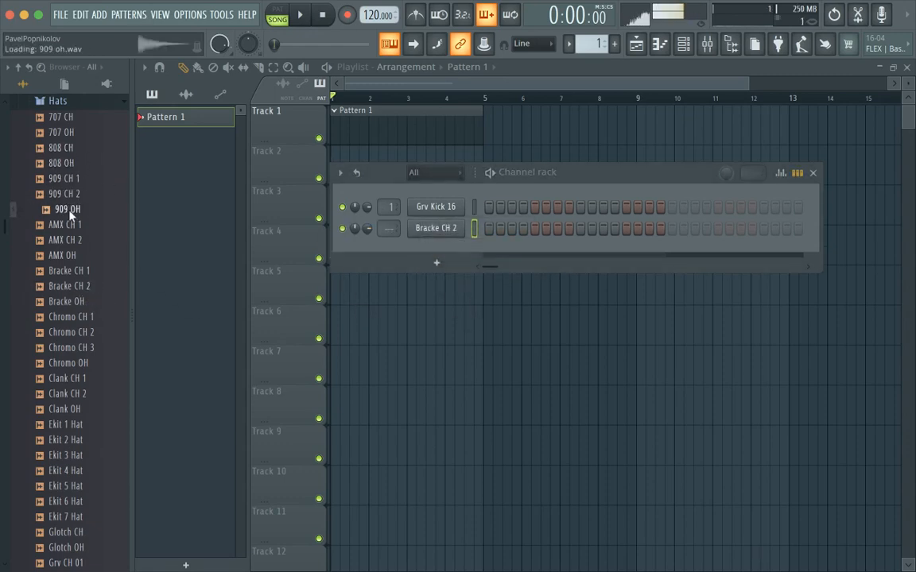
drag(70, 213, 119, 340)
click(69, 211)
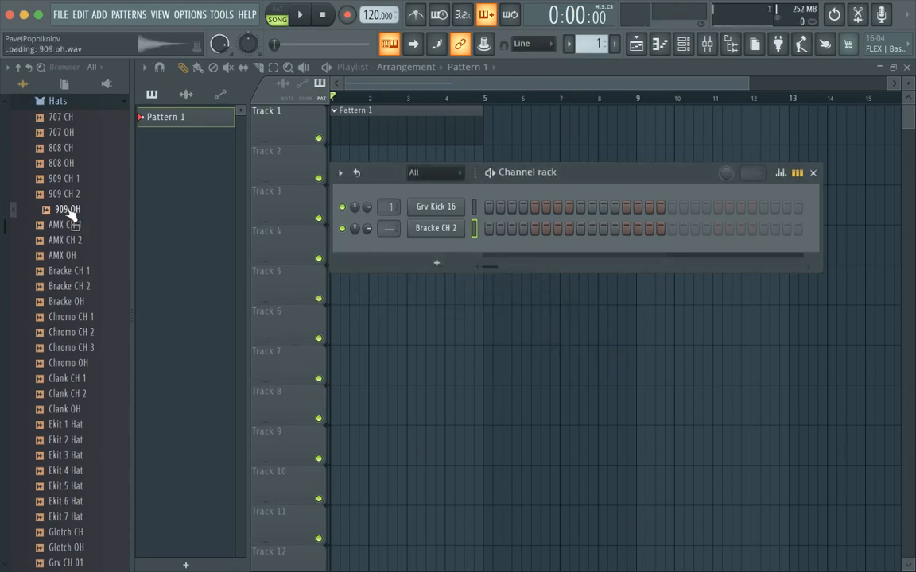
drag(68, 212, 434, 252)
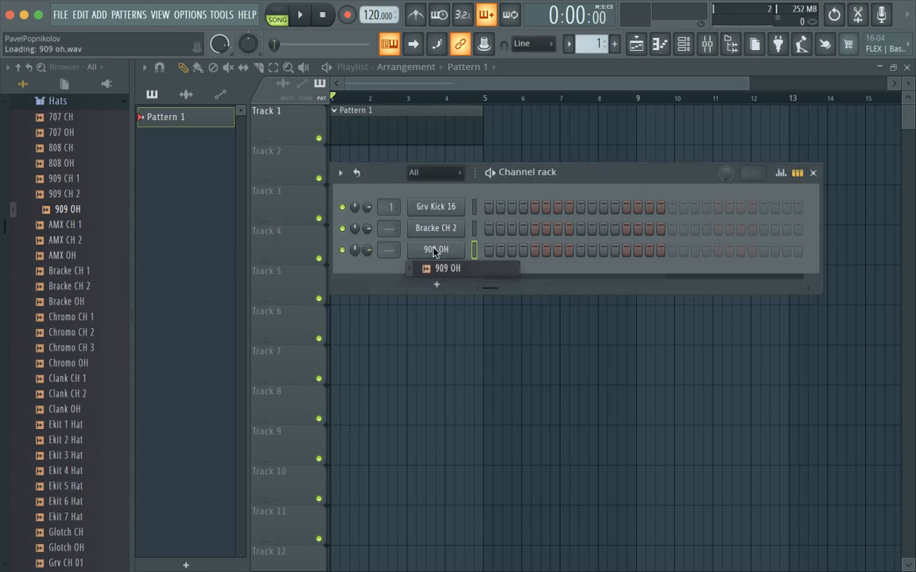
click(435, 284)
Step: Collapse the Hats folder and expand the Snares folder in the Drums category
scroll(80, 251, up, 4)
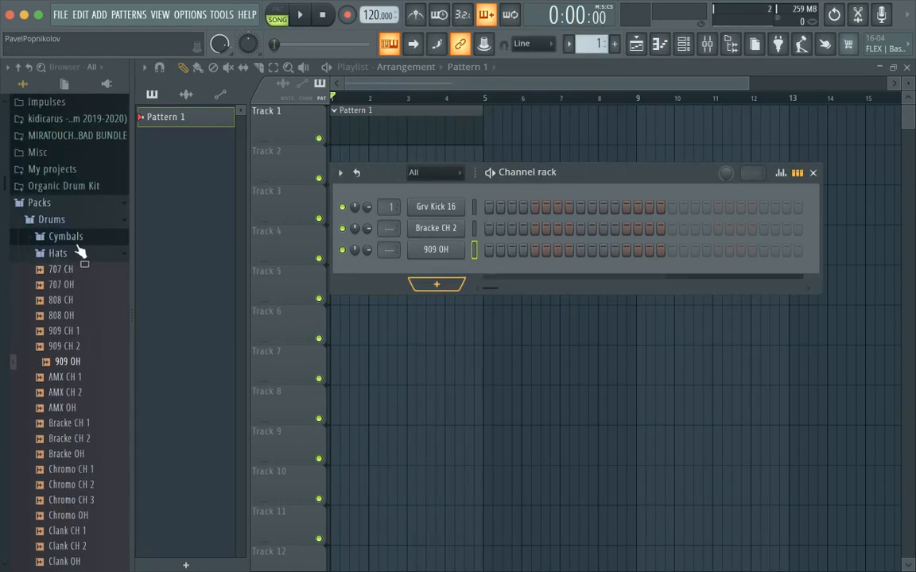
click(79, 251)
scroll(76, 321, down, 3)
click(75, 235)
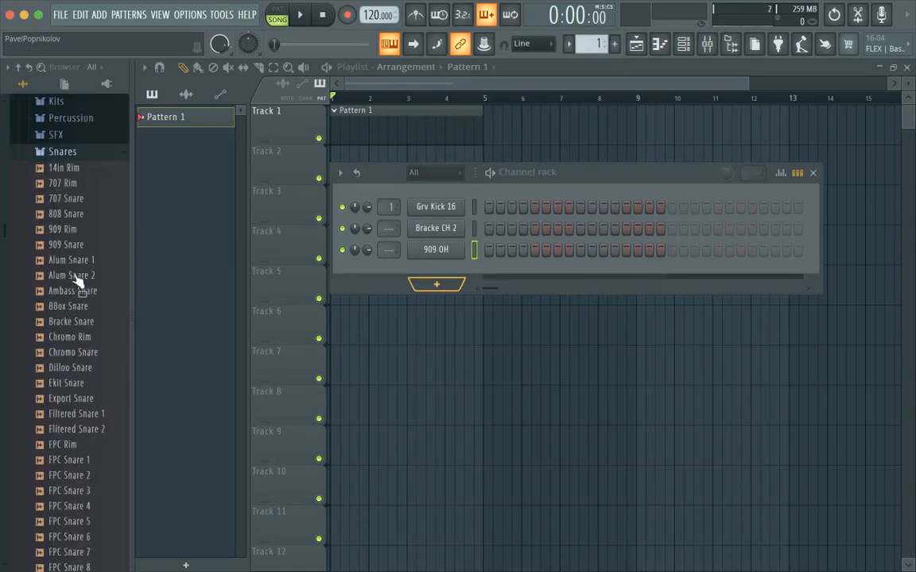
Step: Audition several snare and rim samples and add 909 Snare as a new channel below 909 OH
scroll(75, 275, down, 3)
click(89, 267)
click(86, 254)
click(80, 241)
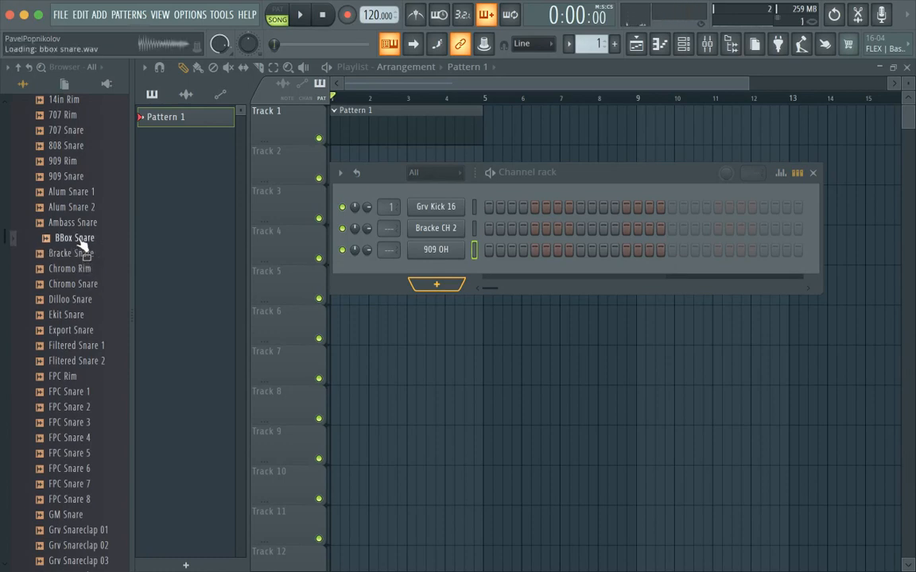
click(73, 223)
click(72, 205)
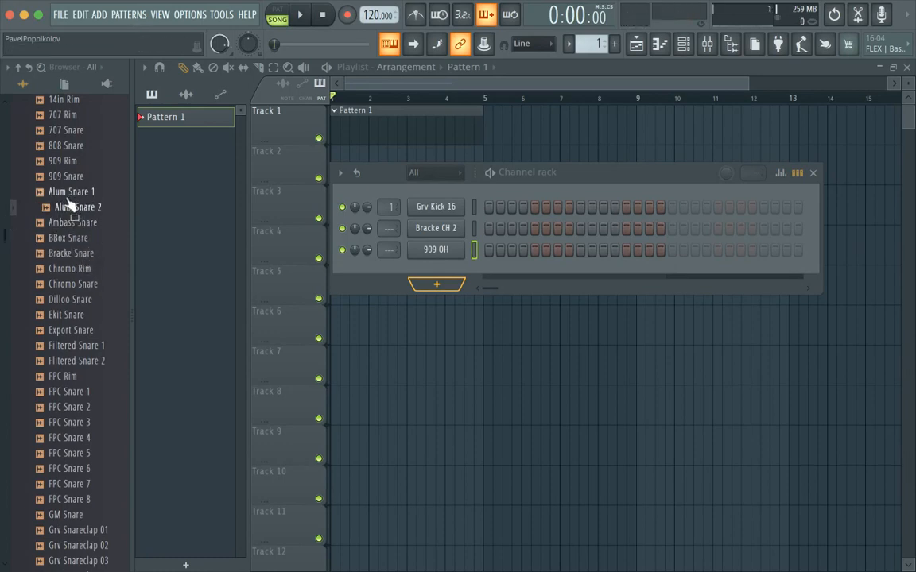
click(72, 192)
scroll(70, 202, up, 1)
click(67, 186)
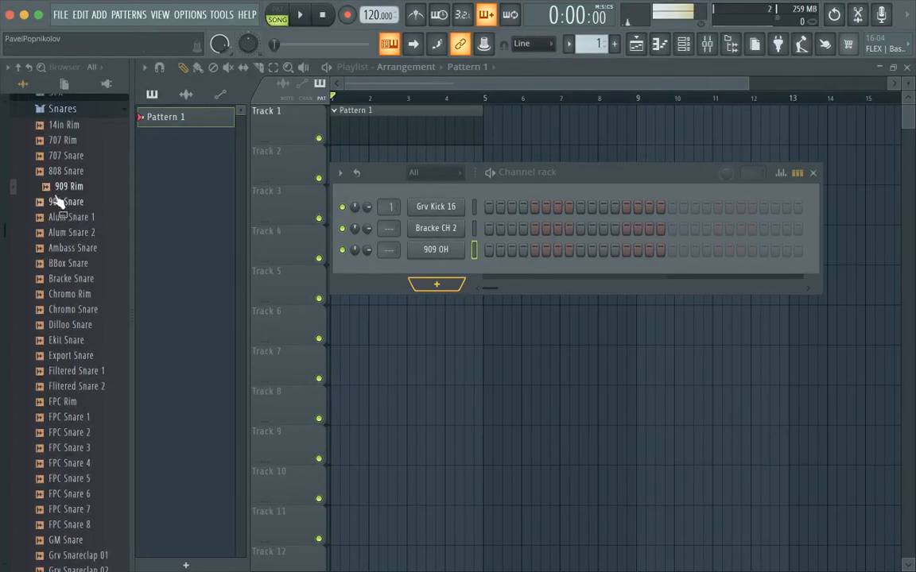
click(60, 201)
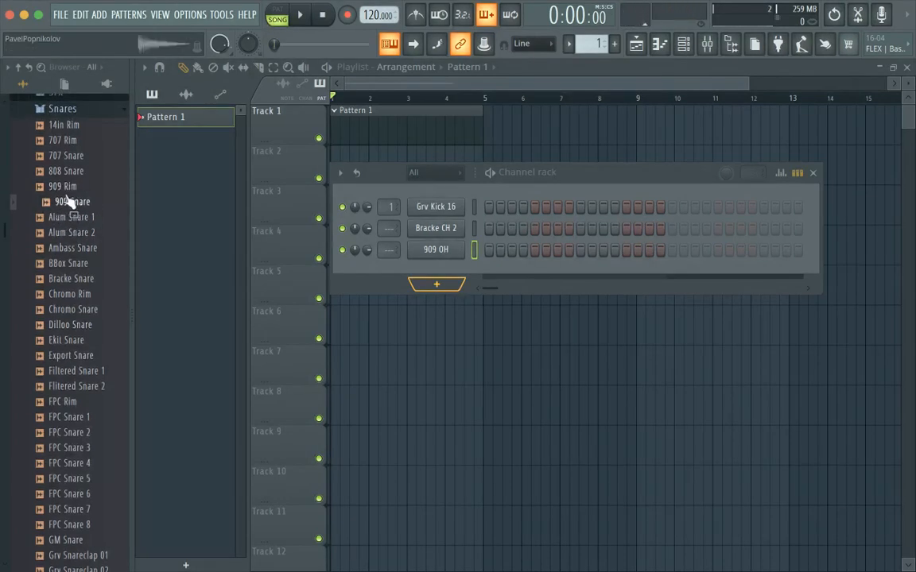
drag(67, 203, 436, 271)
Step: Collapse the Packs folder in the browser and move the channel rack slightly up
scroll(82, 334, up, 1)
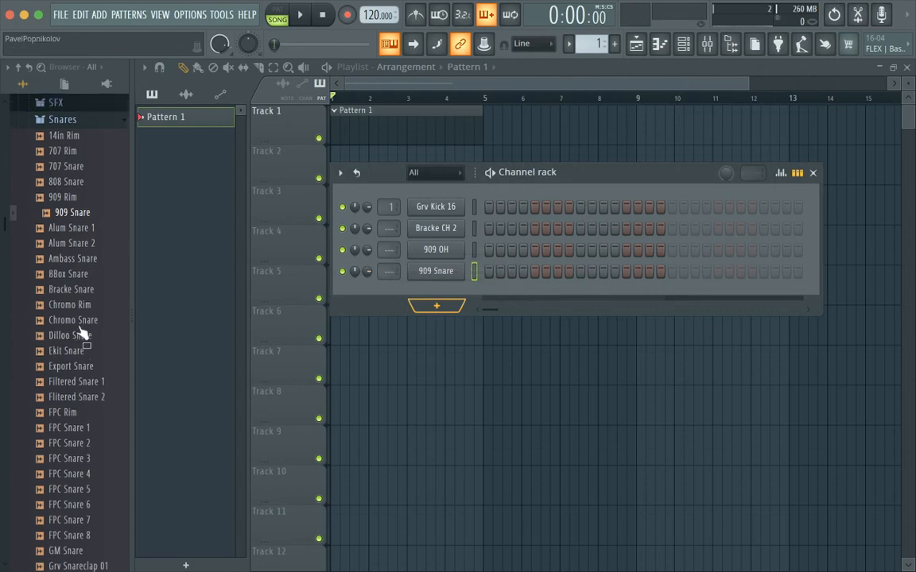
scroll(83, 334, up, 3)
click(39, 103)
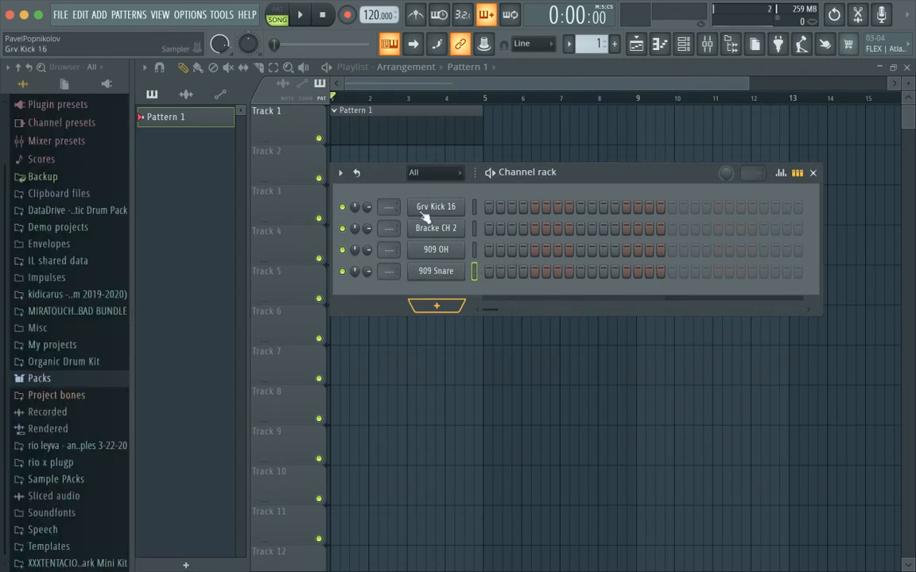
drag(396, 181, 390, 168)
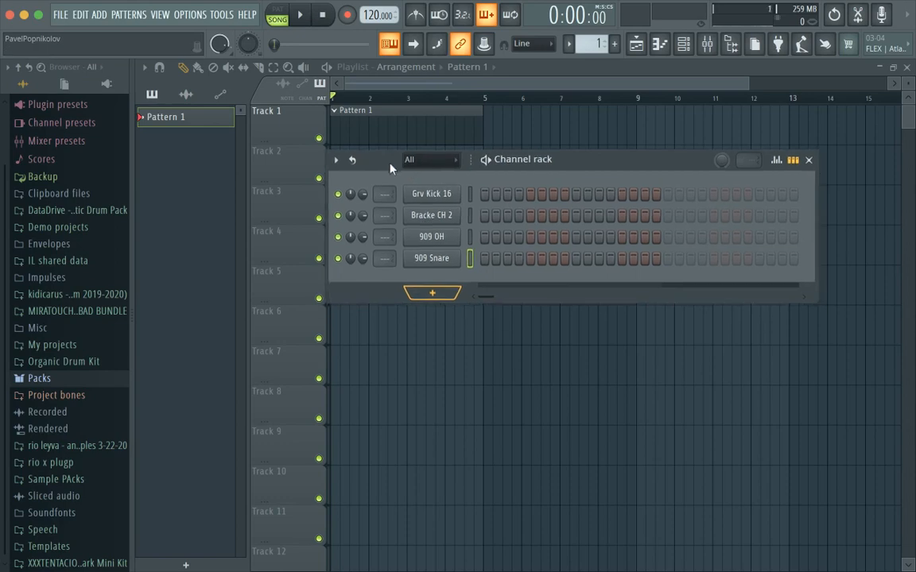
Step: Fill every 4 steps of the Grv Kick 16 channel and play the kick pattern
right_click(451, 198)
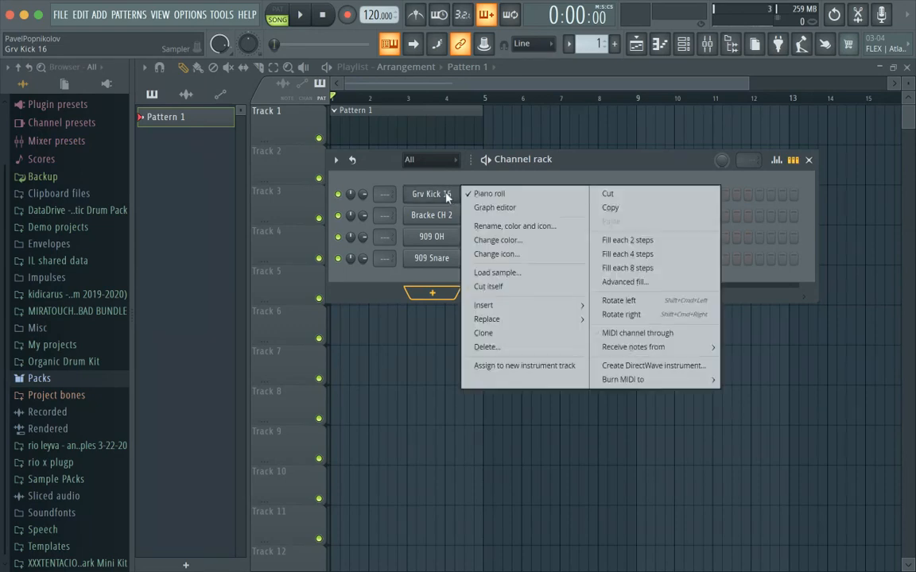
click(618, 255)
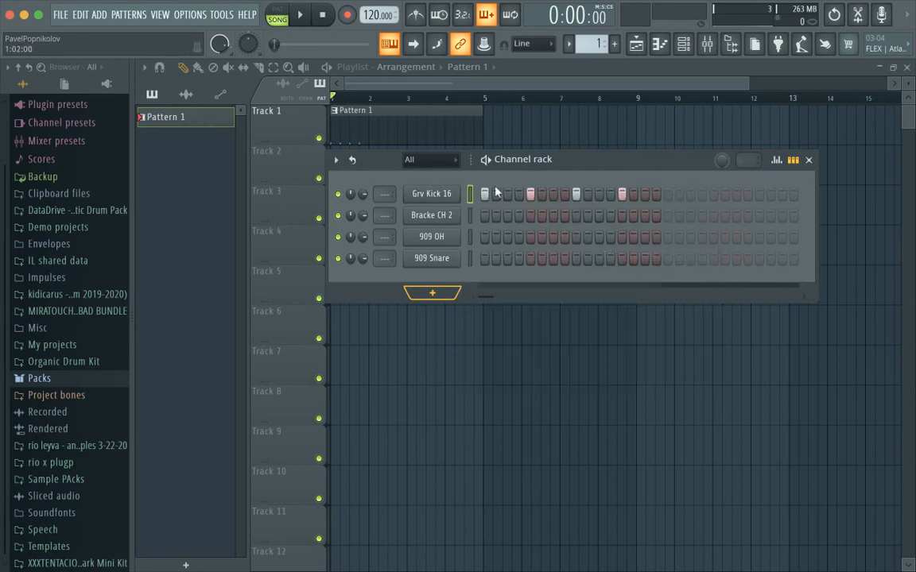
key(space)
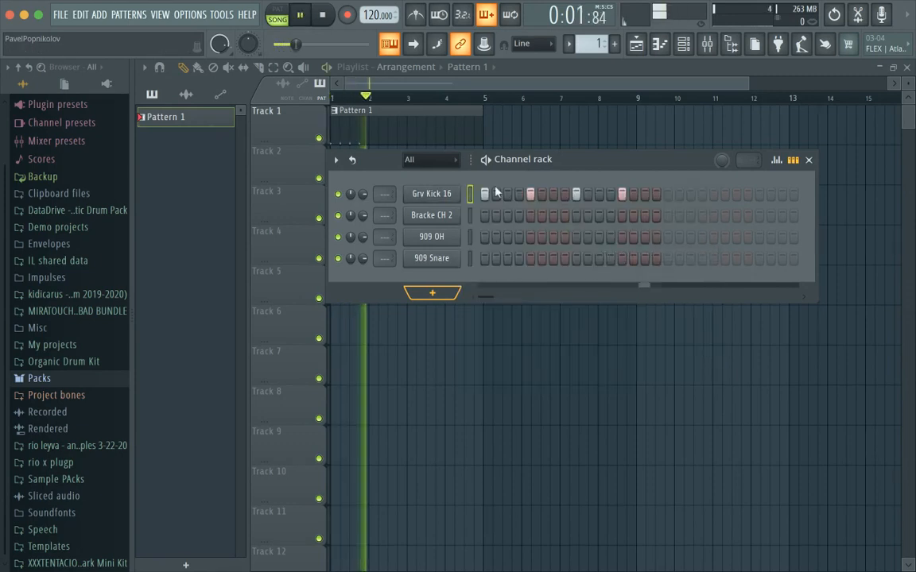
key(space)
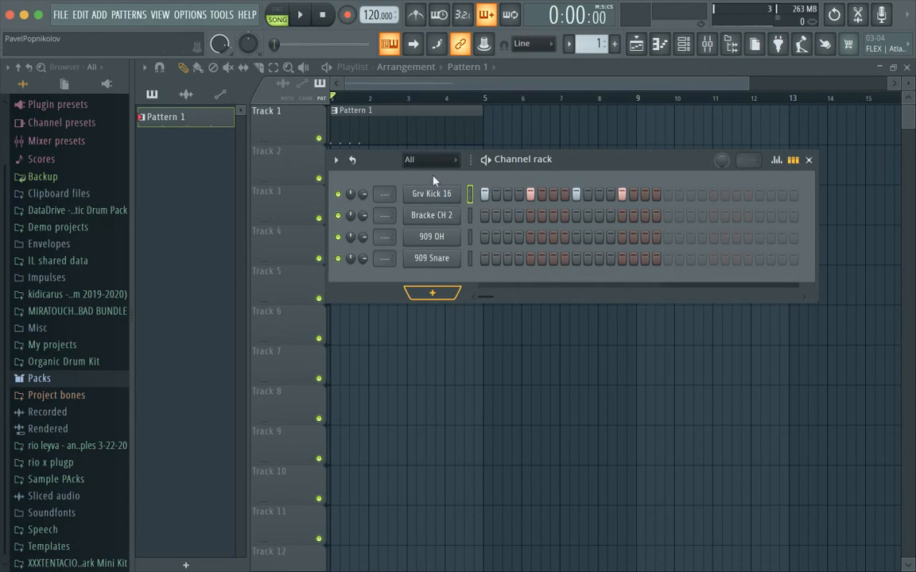
Step: Place Bracke CH 2 hits on steps 3, 7, 11 and 15 and play them with the kick
click(508, 217)
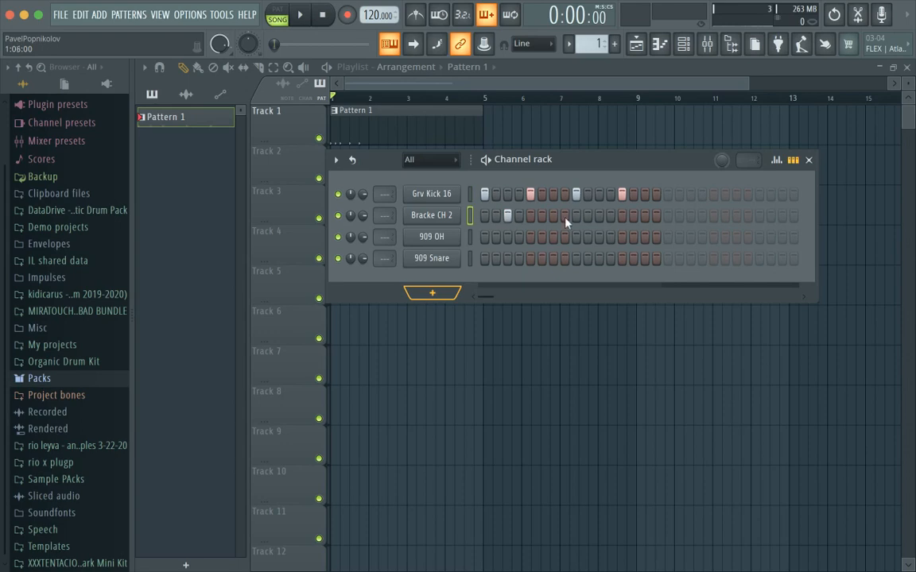
click(599, 216)
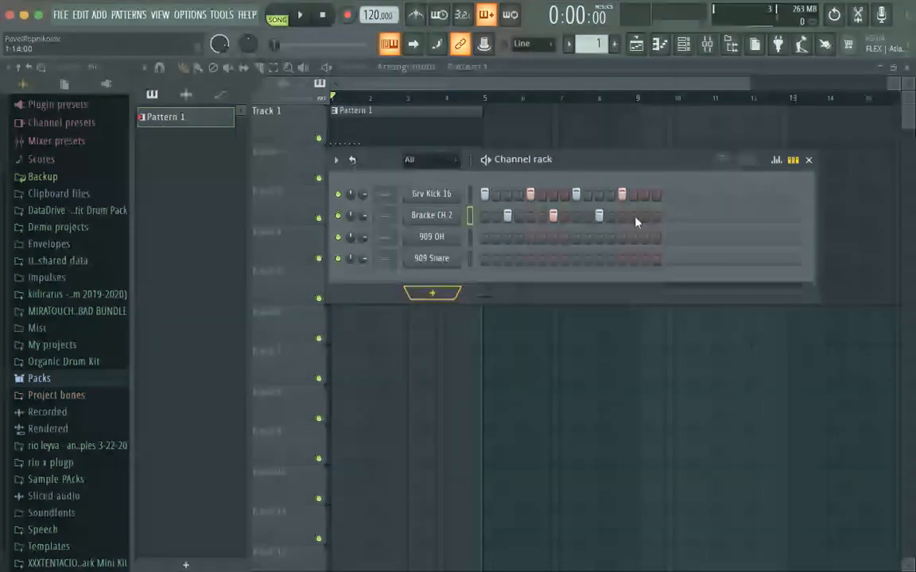
click(645, 216)
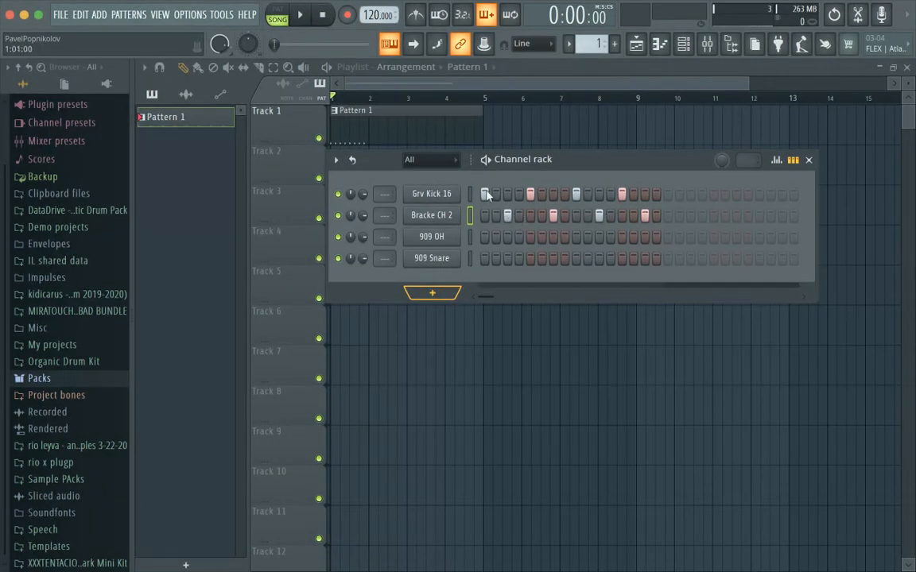
click(553, 216)
key(space)
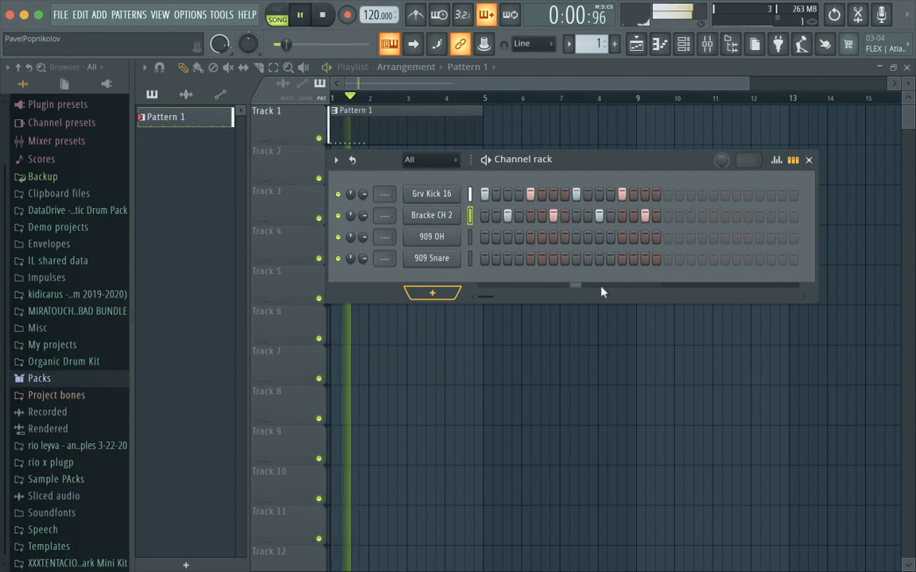
key(space)
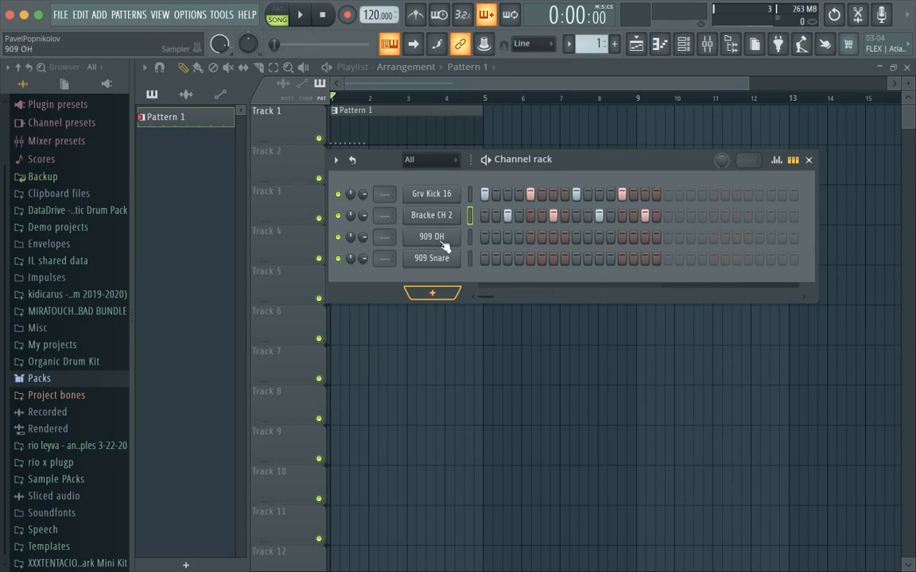
Step: Fill every 4 steps of the 909 OH channel and play the pattern
click(468, 237)
click(452, 241)
right_click(450, 244)
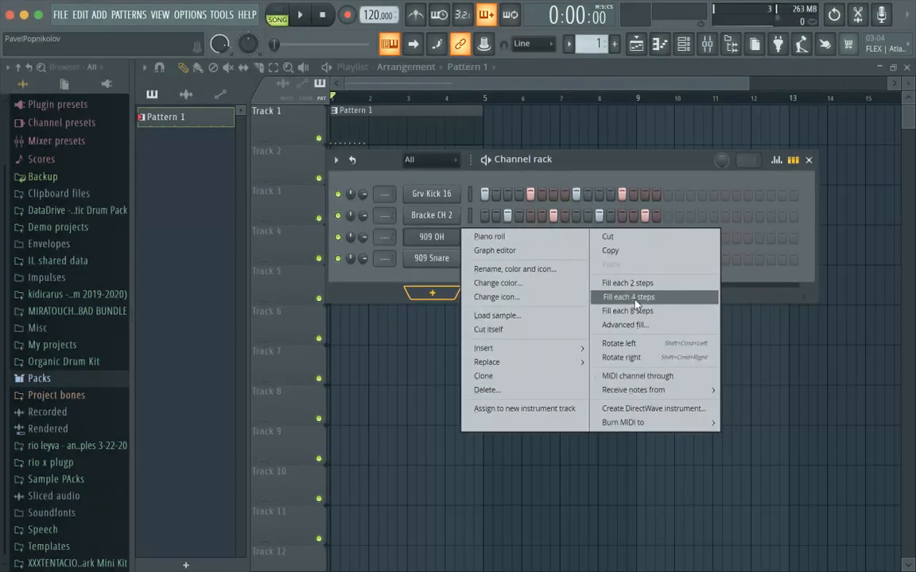
click(636, 303)
key(space)
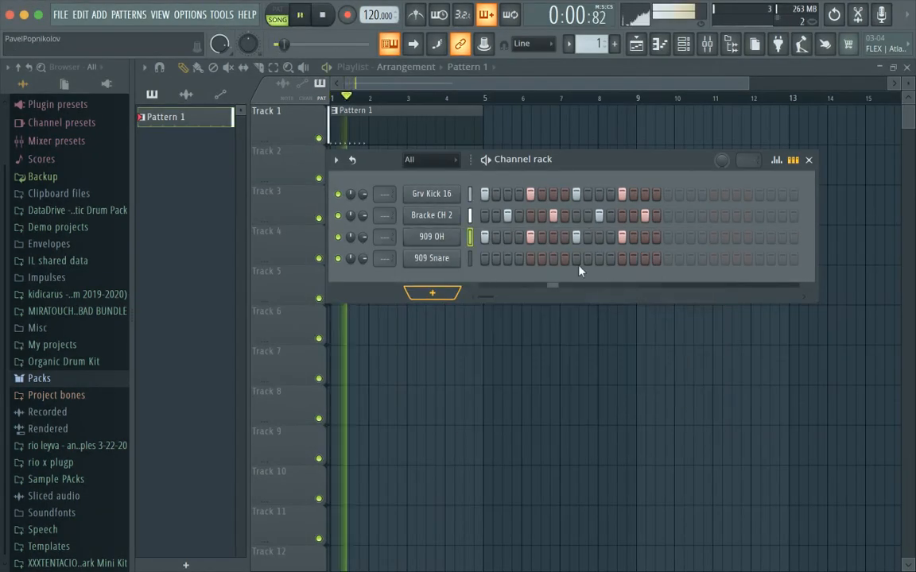
key(space)
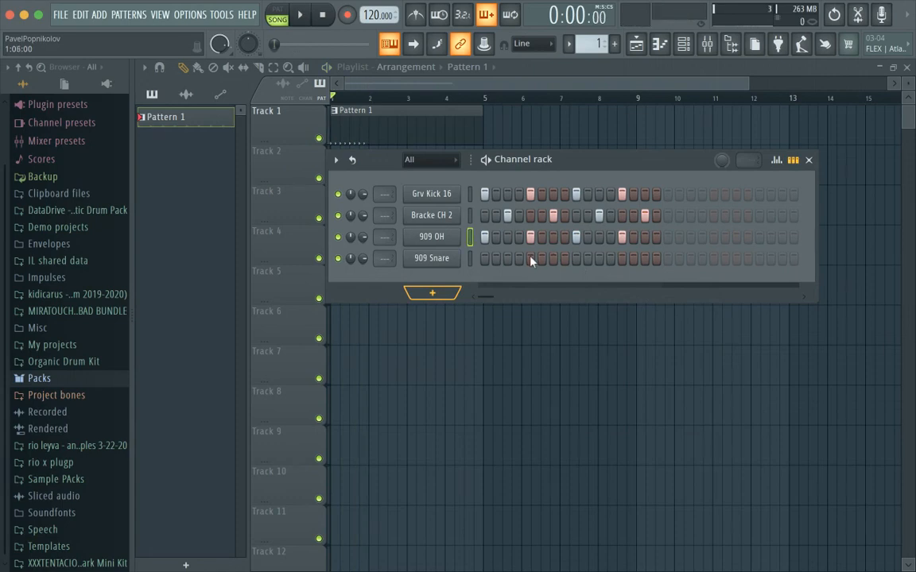
Step: Place 909 Snare hits on steps 5 and 13 and play the full drum pattern
right_click(434, 269)
click(468, 258)
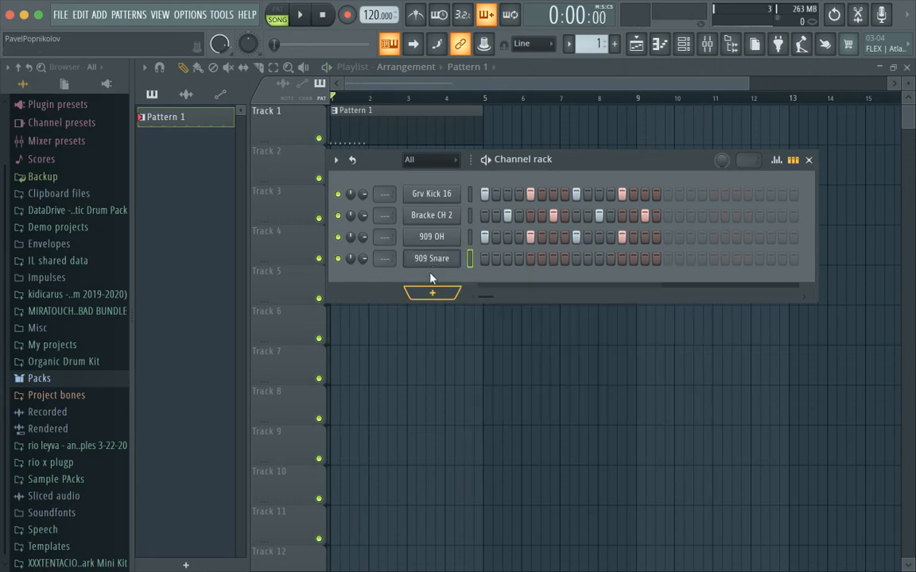
click(485, 258)
click(485, 259)
key(space)
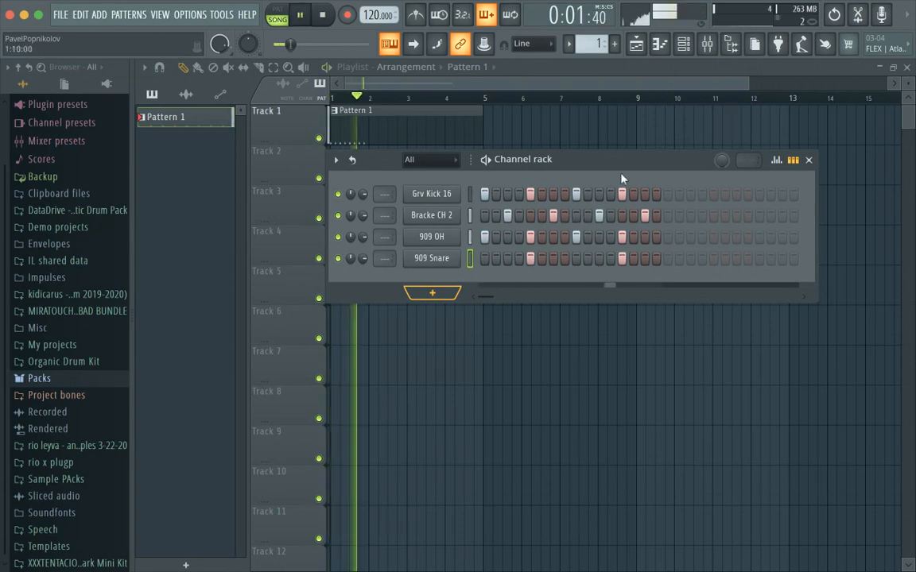
Step: Inspect the 909 OH channel's sample settings and preview Chromo CH 3, CH 2 and CH 1 from the Hats drum pack
click(440, 237)
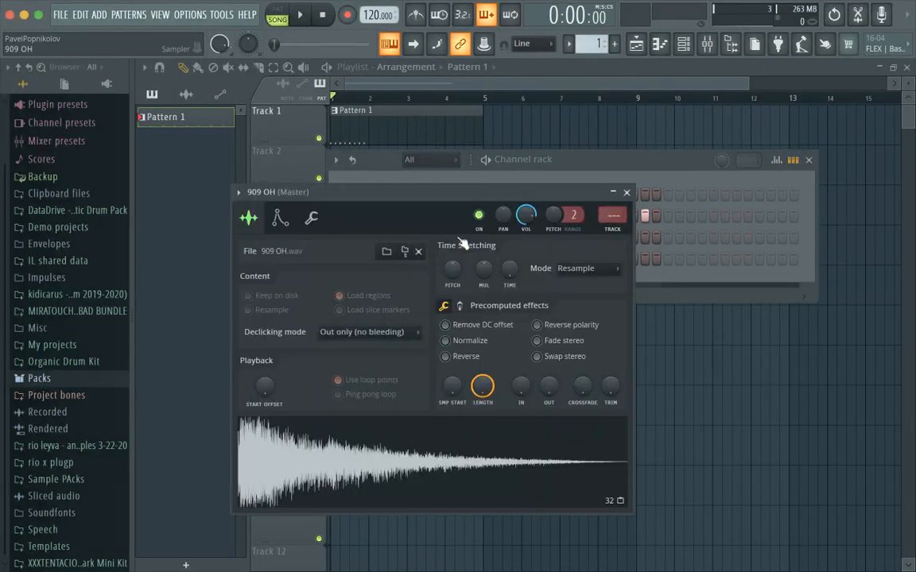
click(668, 277)
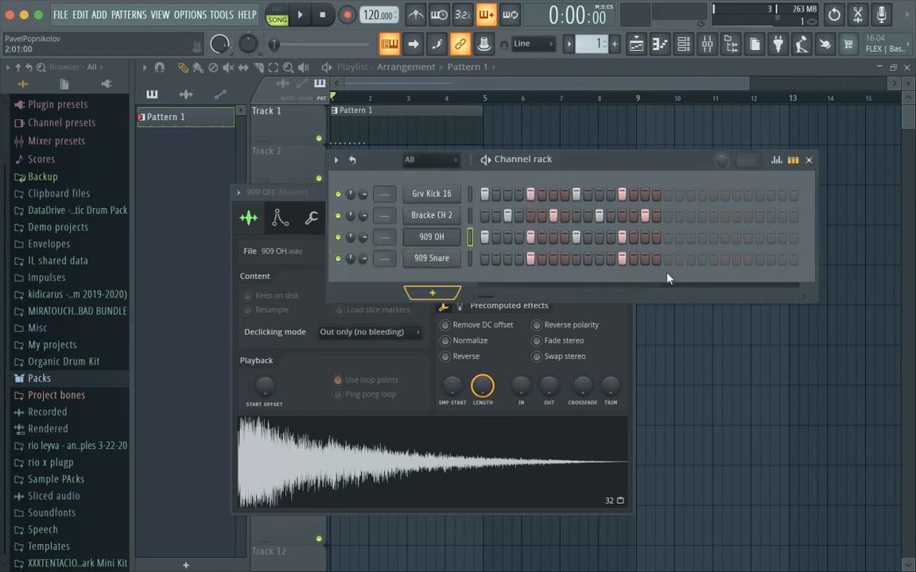
click(78, 381)
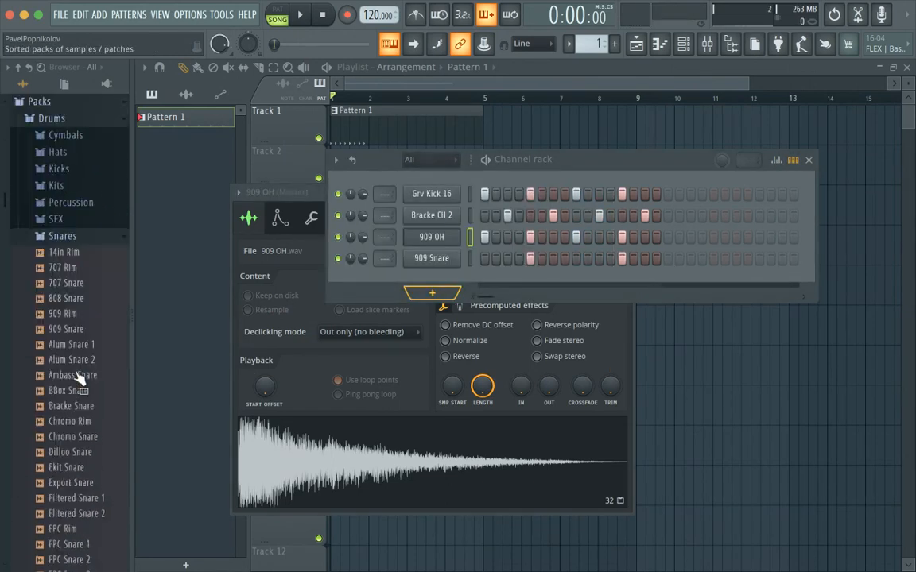
click(59, 149)
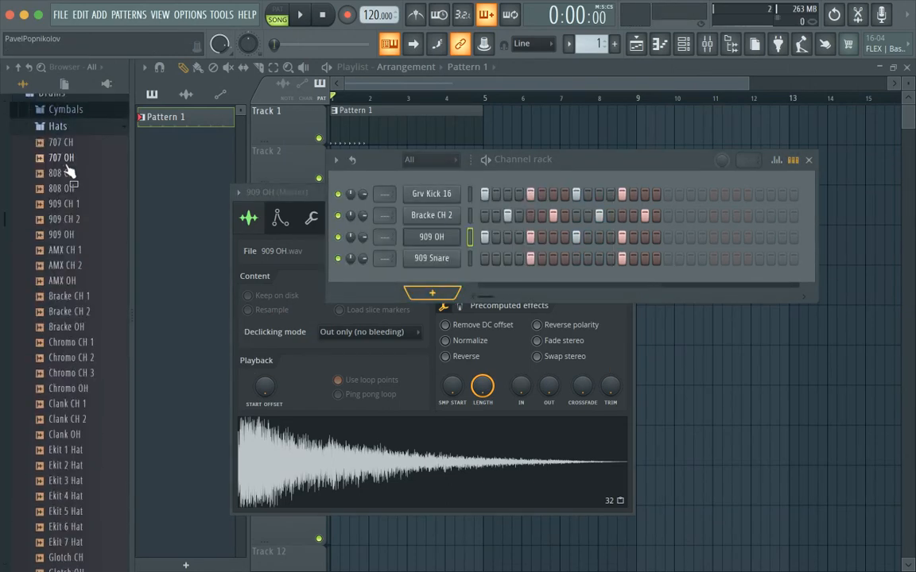
scroll(88, 236, down, 3)
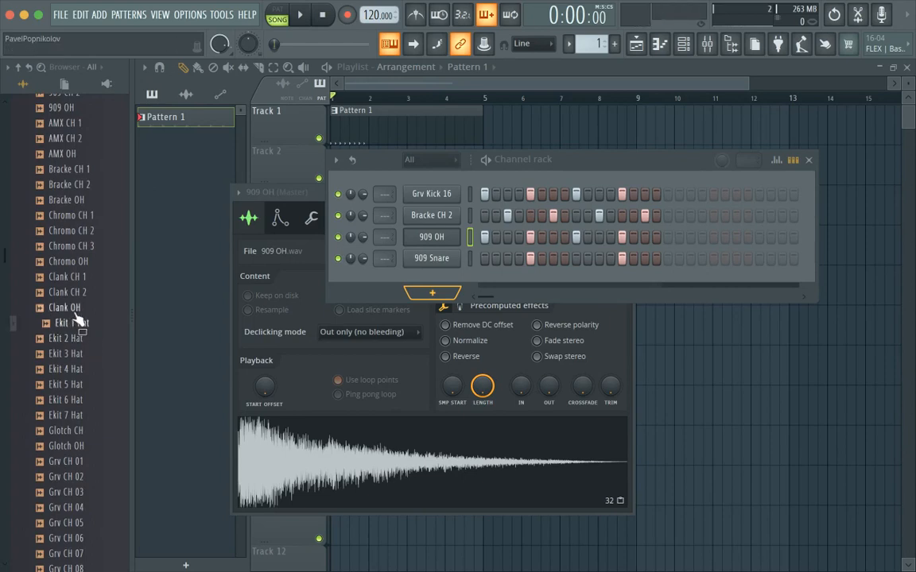
click(76, 247)
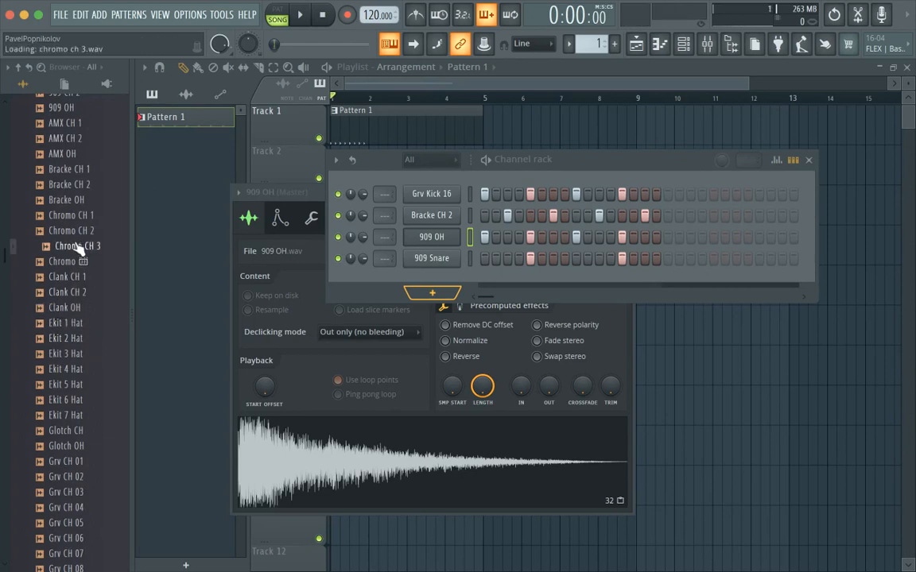
click(76, 233)
click(74, 219)
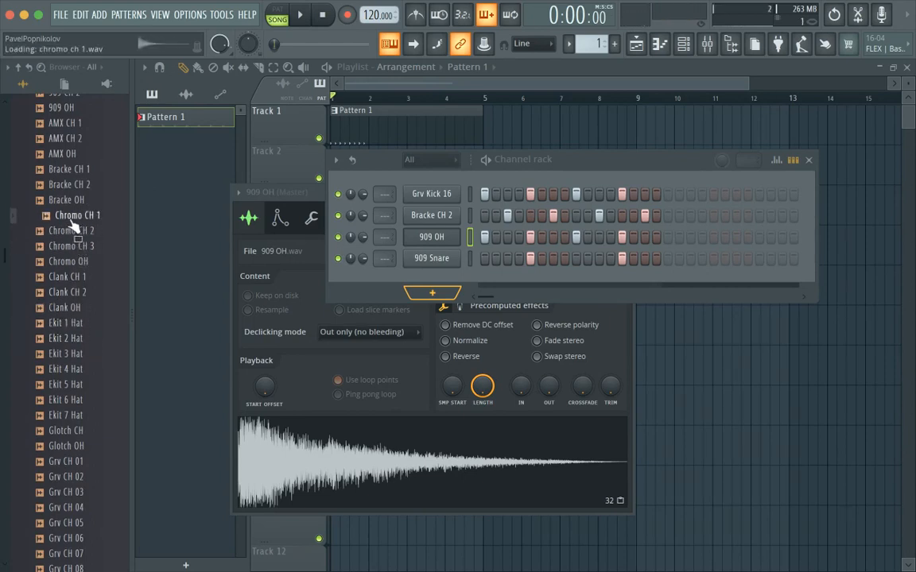
Step: Replace the 909 OH channel's sample with Chromo CH 1 and play the pattern
drag(74, 222, 426, 238)
key(space)
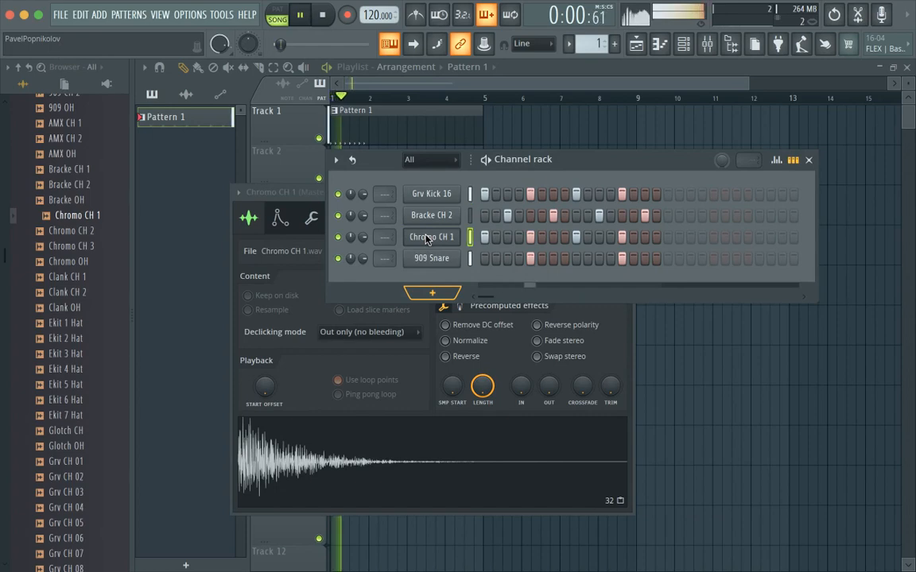
key(space)
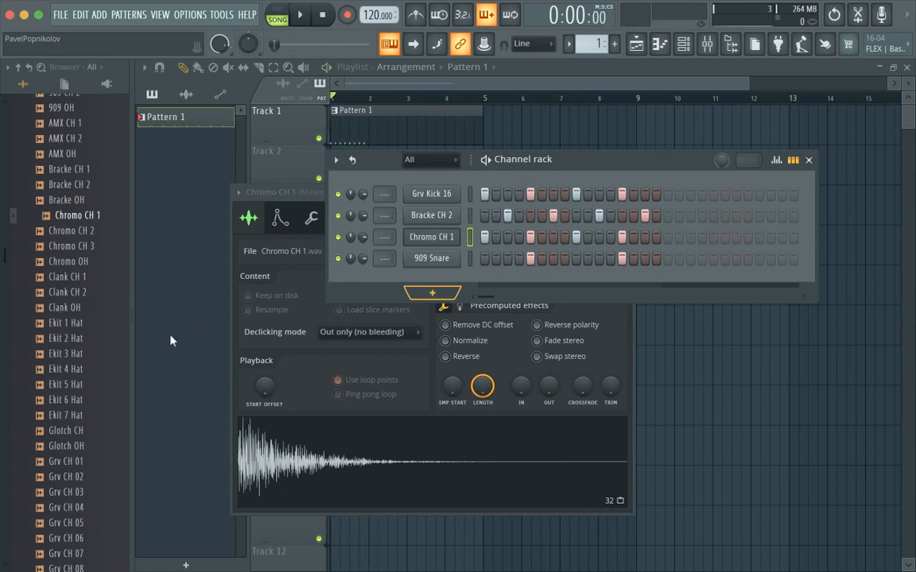
Step: Collapse the Packs folder in the browser and shift the channel rack slightly down and to the right
scroll(73, 337, up, 8)
click(32, 362)
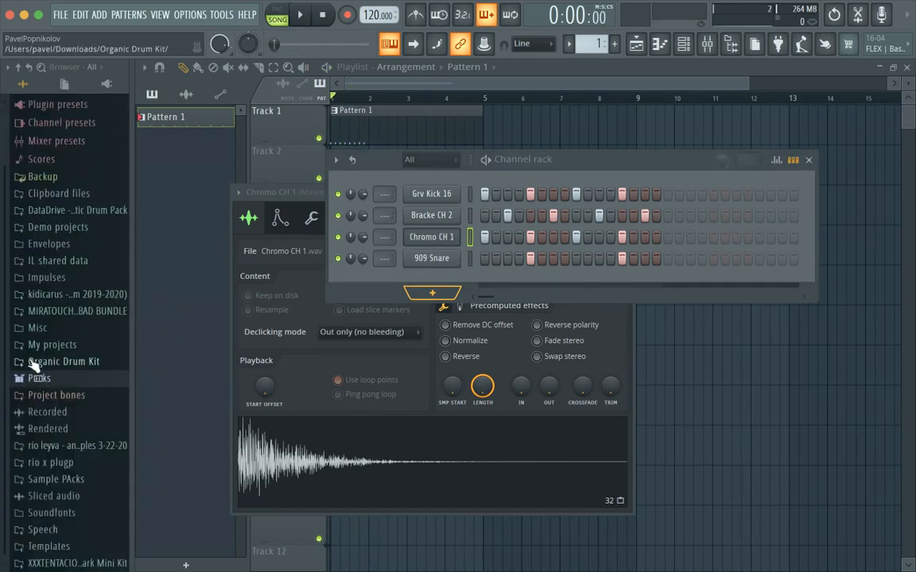
drag(388, 163, 452, 184)
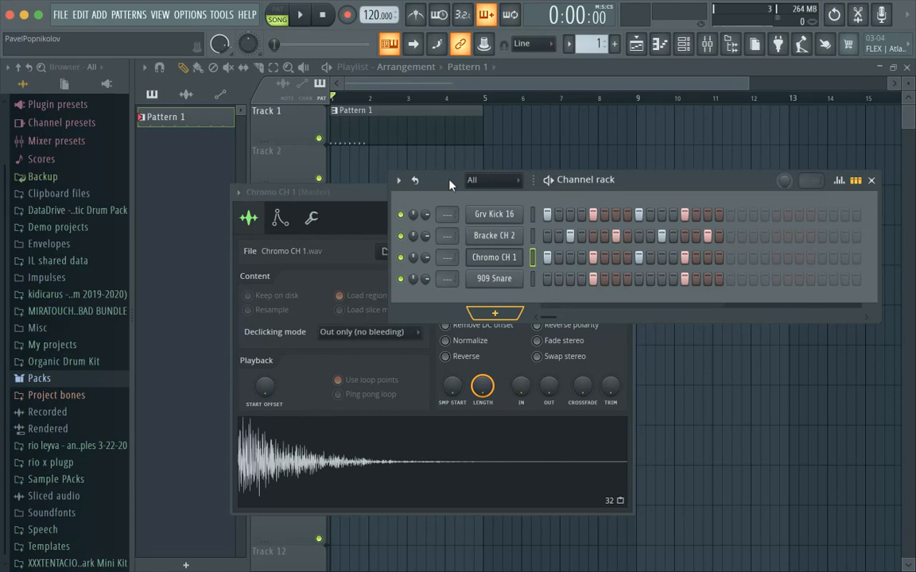
Step: Clear every active step from the Grv Kick 16, Bracke CH 2, Chromo CH 1 and 909 Snare channels
drag(552, 216, 707, 226)
mouse_move(550, 240)
mouse_down()
mouse_move(719, 245)
mouse_move(546, 258)
mouse_up()
right_click(592, 279)
right_click(683, 278)
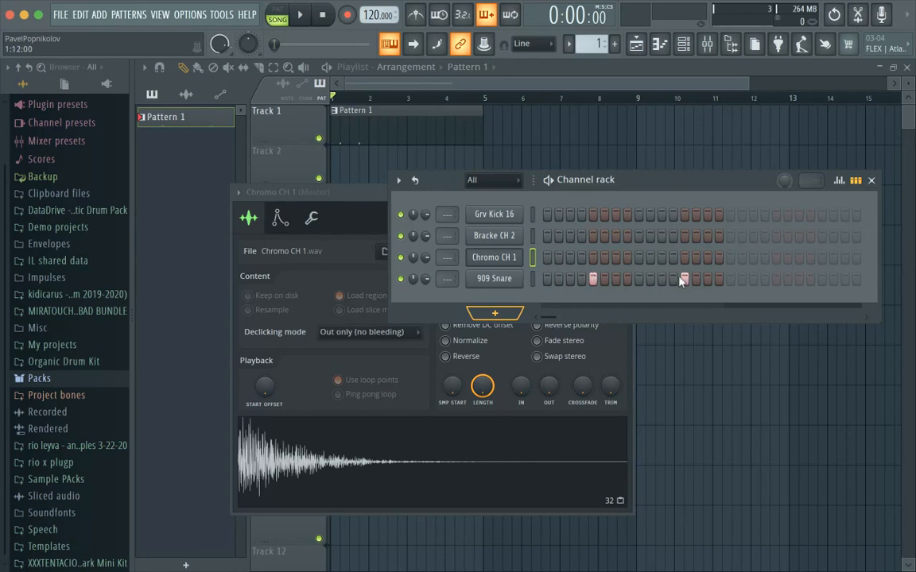
Step: Try kick hits on the first few steps of Grv Kick 16, keep only step 1 and play the pattern
click(547, 215)
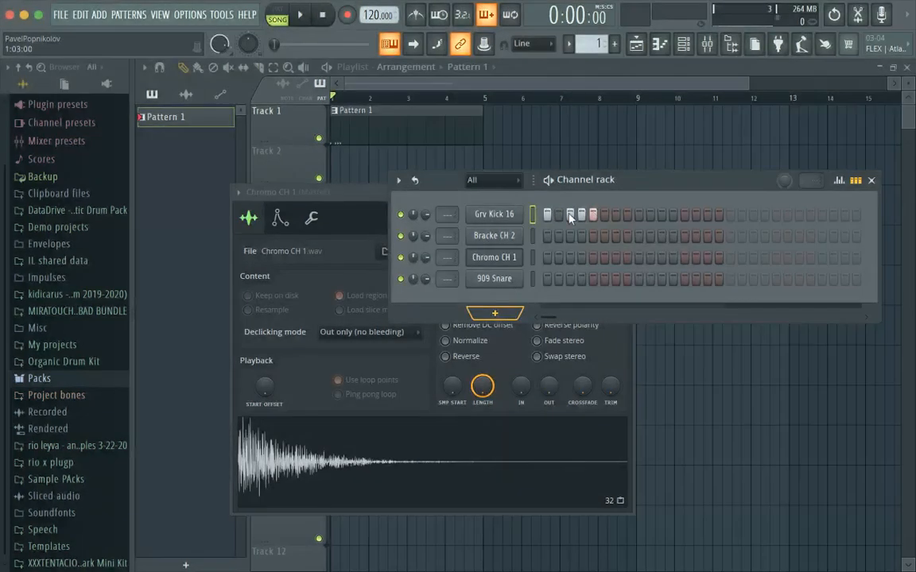
click(569, 215)
click(592, 215)
key(space)
key(space)
Step: Fill every 2 steps of the Bracke CH 2 channel, add a 909 Snare hit on step 9 and play the pattern
right_click(515, 237)
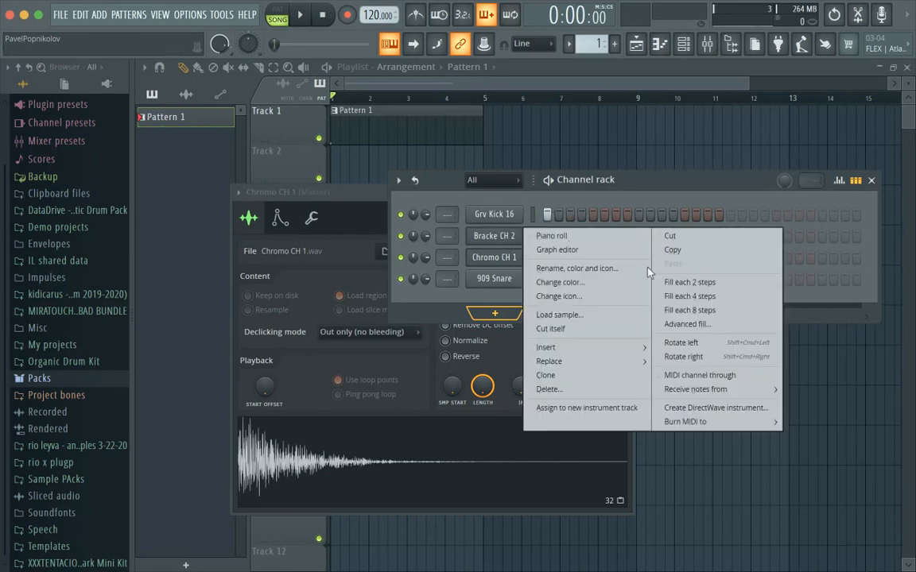
click(686, 284)
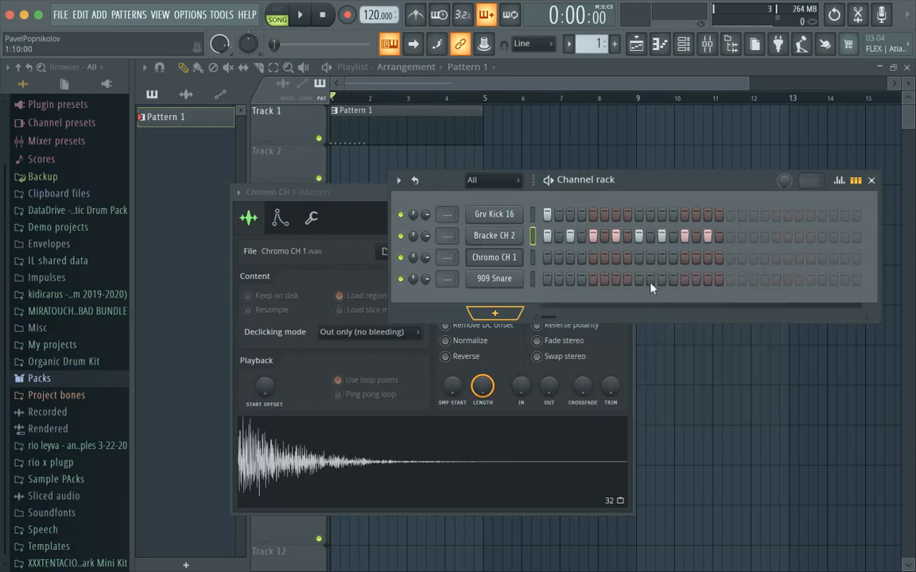
key(space)
key(space)
Step: Close the sampler window, shorten the Pattern 1 clip on Track 1 to 12 steps and add Pattern 1 clips at bars 2 and 3
click(343, 208)
click(625, 192)
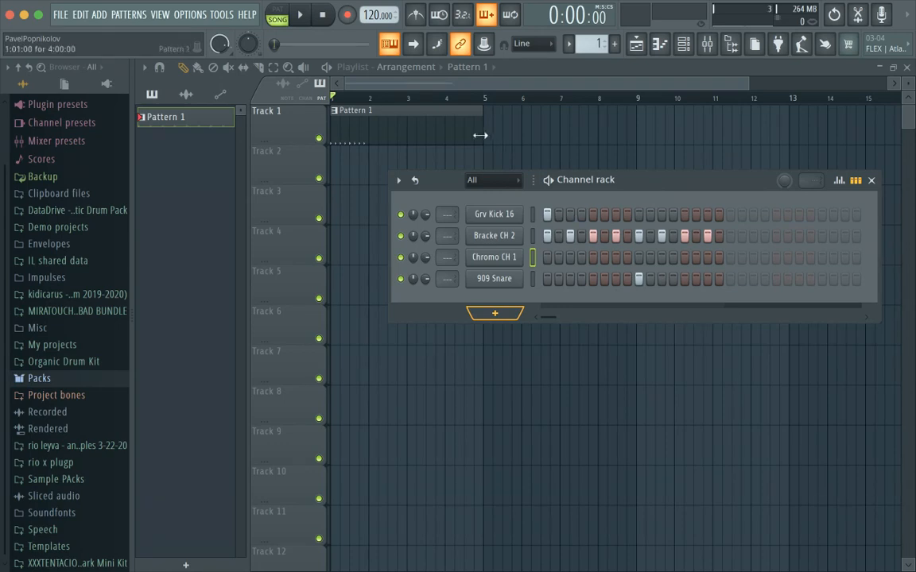
drag(480, 135, 359, 127)
click(385, 135)
click(412, 132)
scroll(366, 127, up, 1)
scroll(359, 127, left, 1)
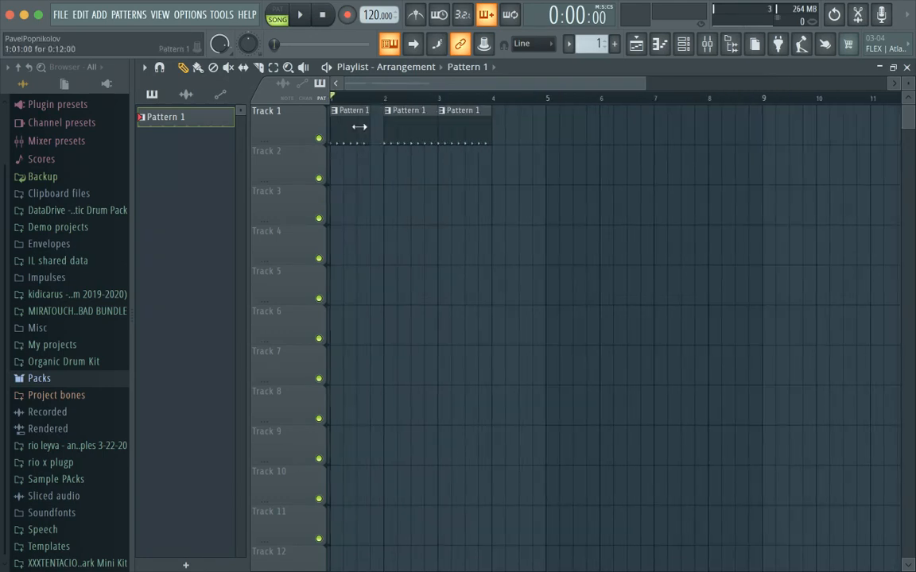
Step: Play the arranged Pattern 1 clips briefly and toggle the playlist window closed and open again
key(space)
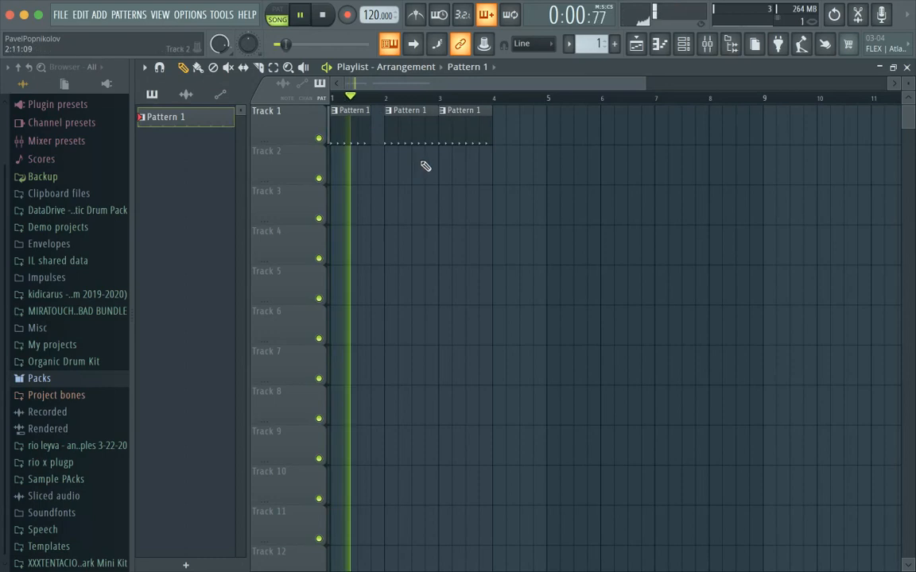
key(space)
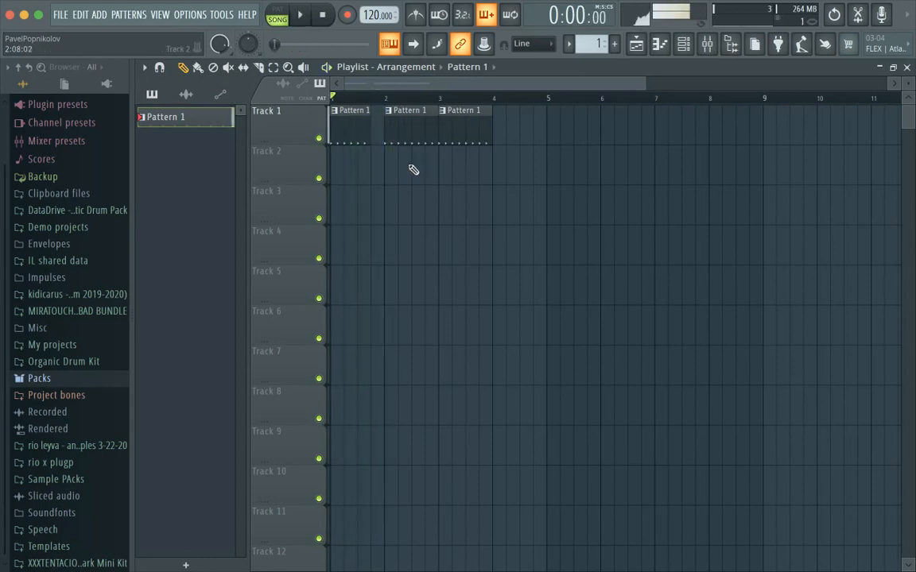
scroll(413, 169, down, 1)
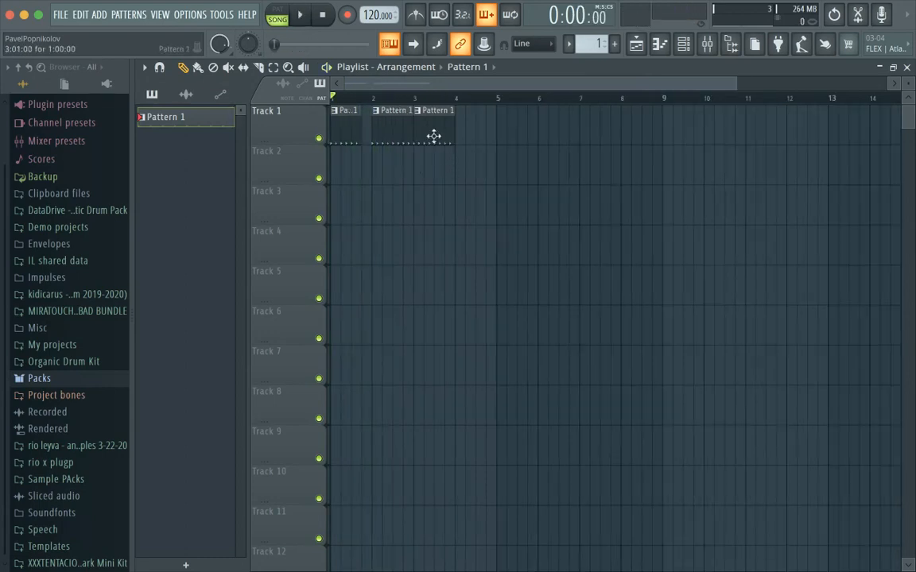
click(637, 44)
click(640, 46)
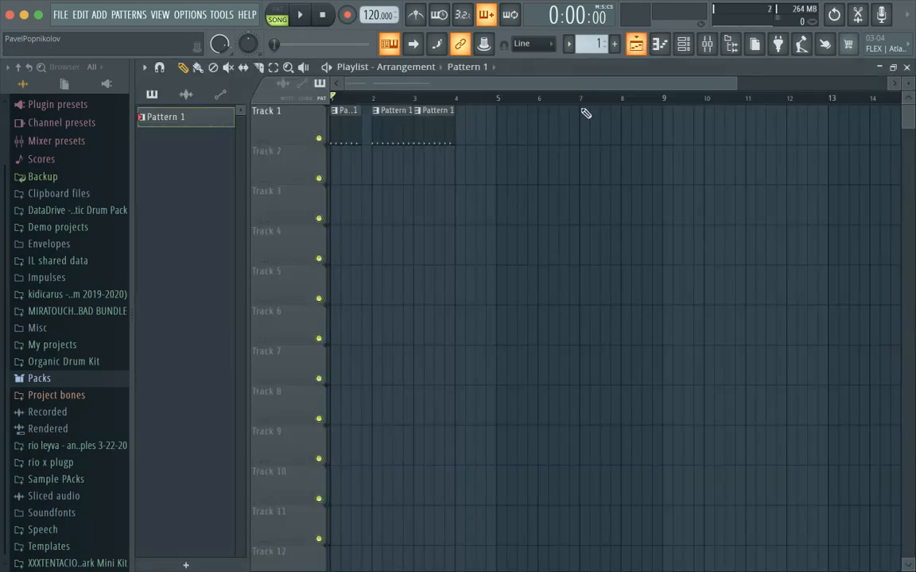